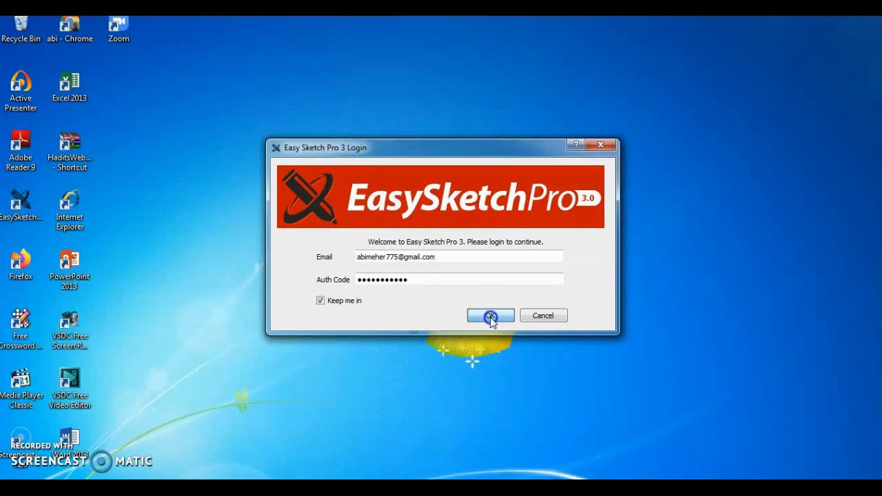
# - Log in to Easy Sketch Pro 3 with the already filled account details
pyautogui.click(490, 317)
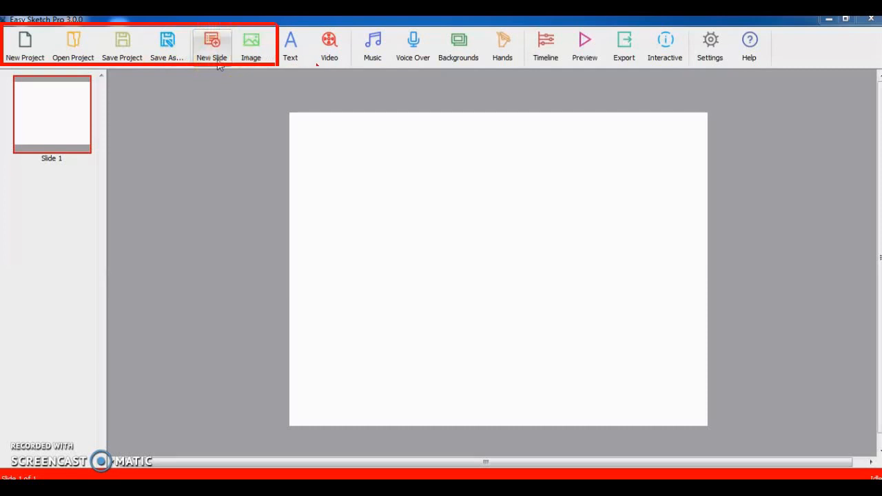
# - Review the toolbar's project, slide, media, timeline and output tools
pyautogui.click(244, 65)
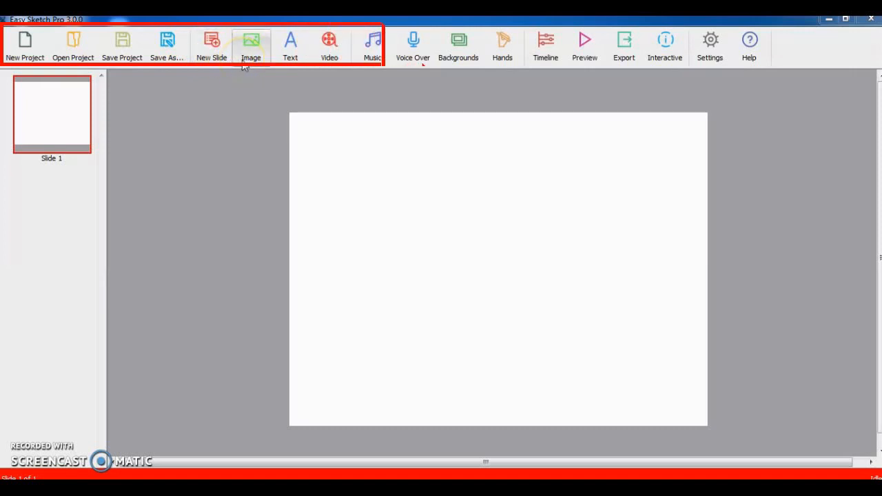
pyautogui.click(257, 66)
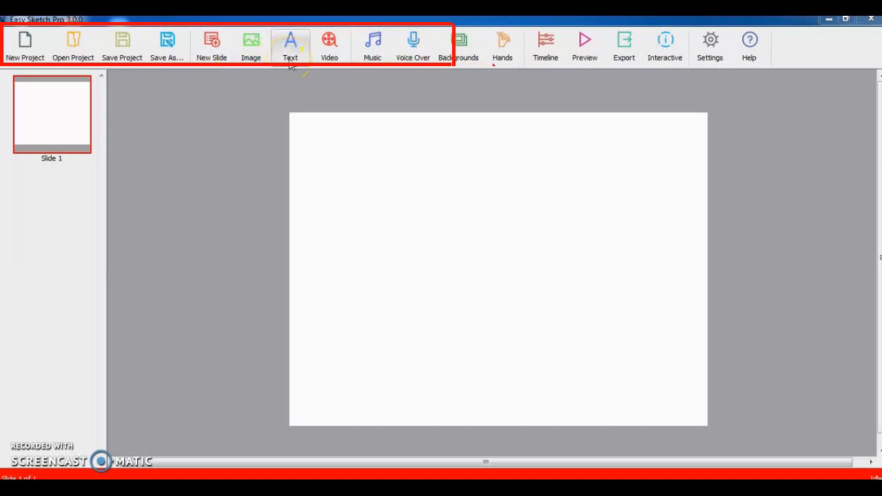
pyautogui.click(319, 63)
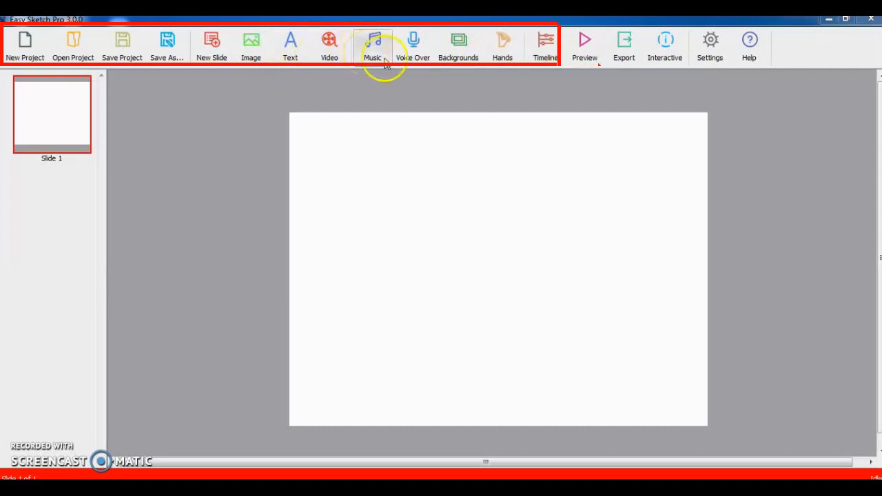
pyautogui.click(410, 68)
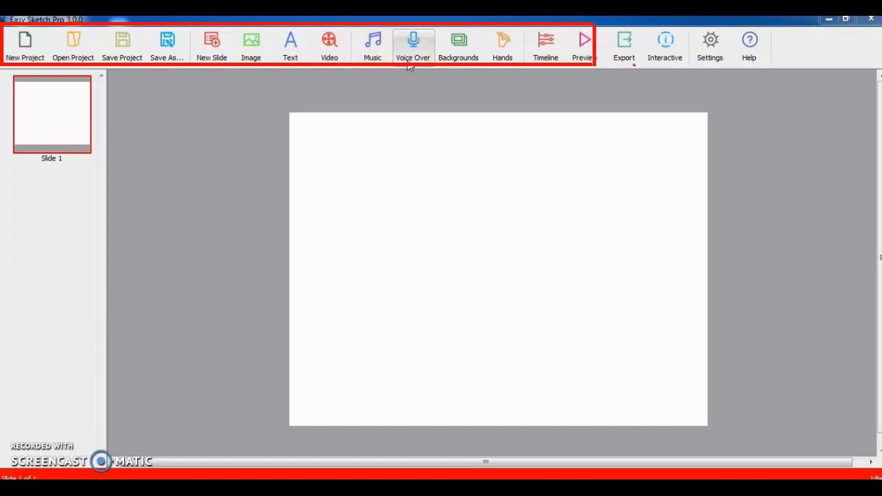
pyautogui.click(453, 68)
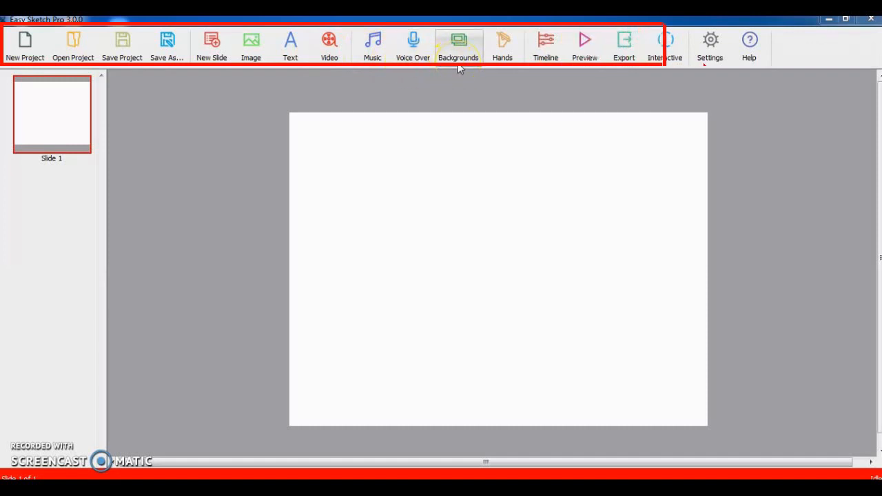
pyautogui.click(499, 65)
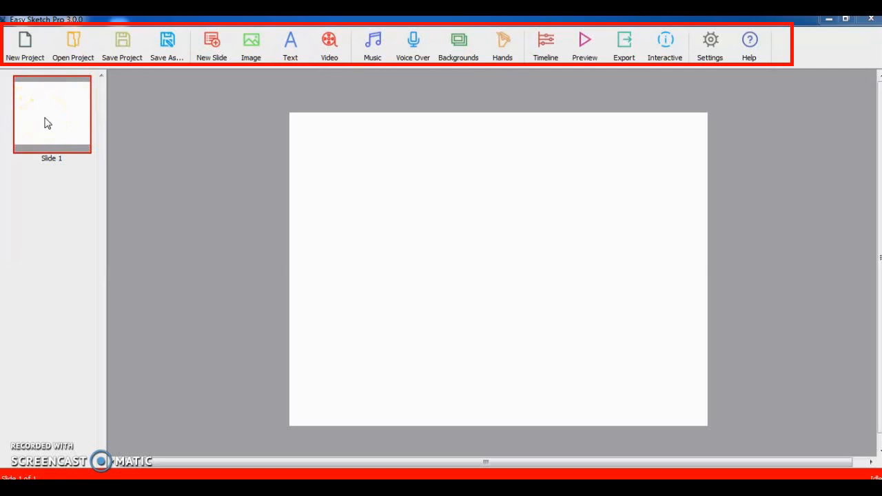
# - Open the project settings, set the canvas size to 1280x720, and save
pyautogui.click(712, 48)
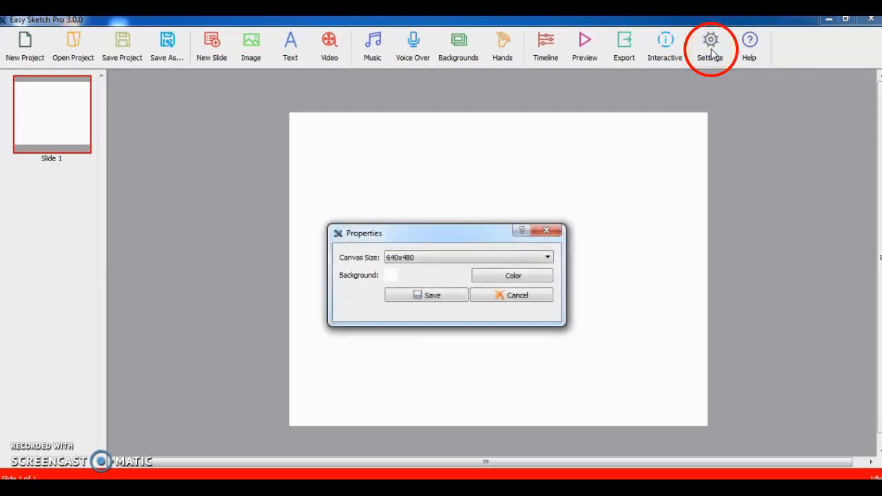
pyautogui.click(550, 258)
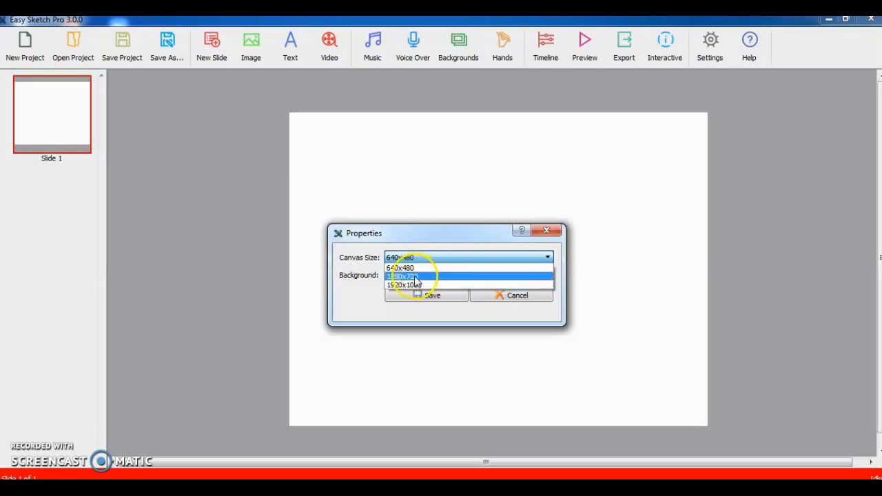
pyautogui.click(458, 279)
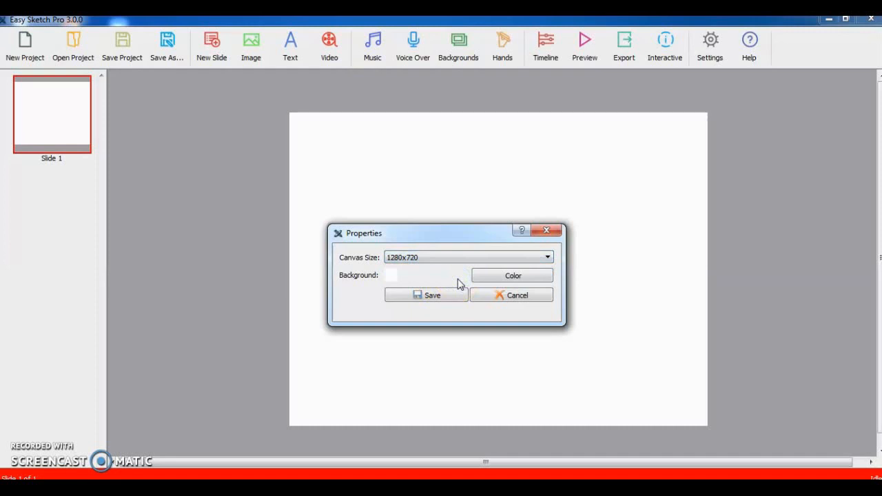
pyautogui.click(547, 261)
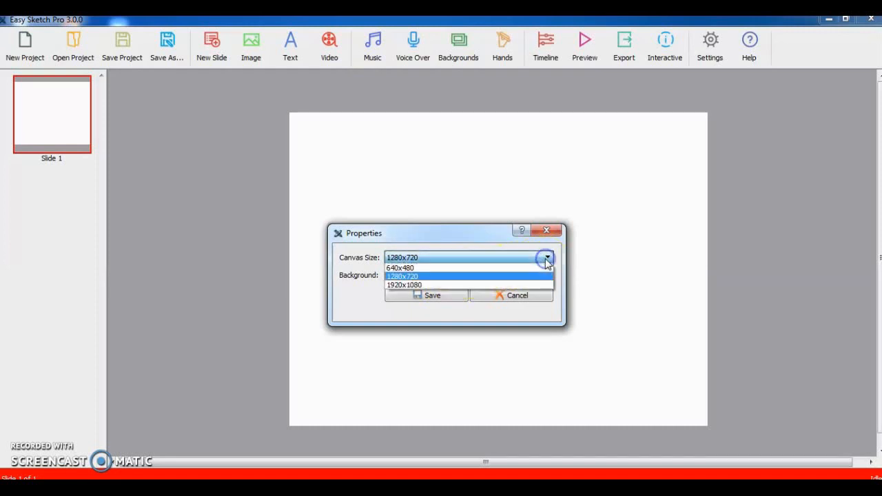
pyautogui.click(445, 278)
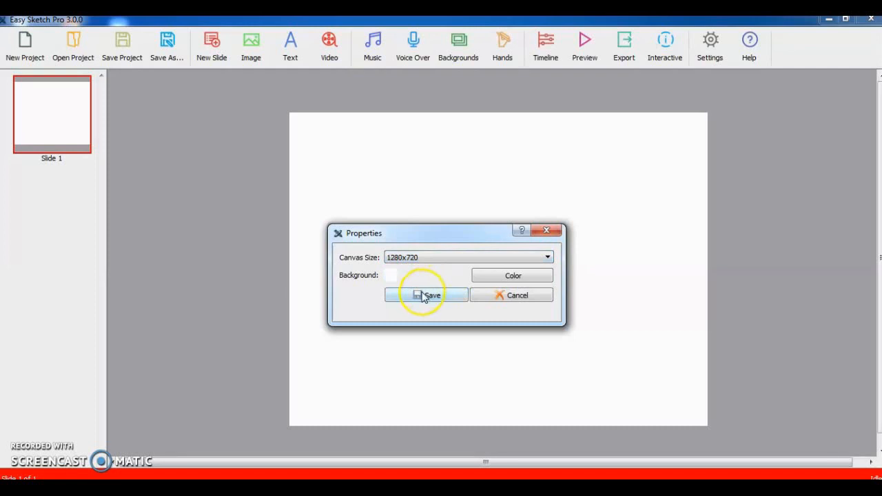
pyautogui.click(424, 296)
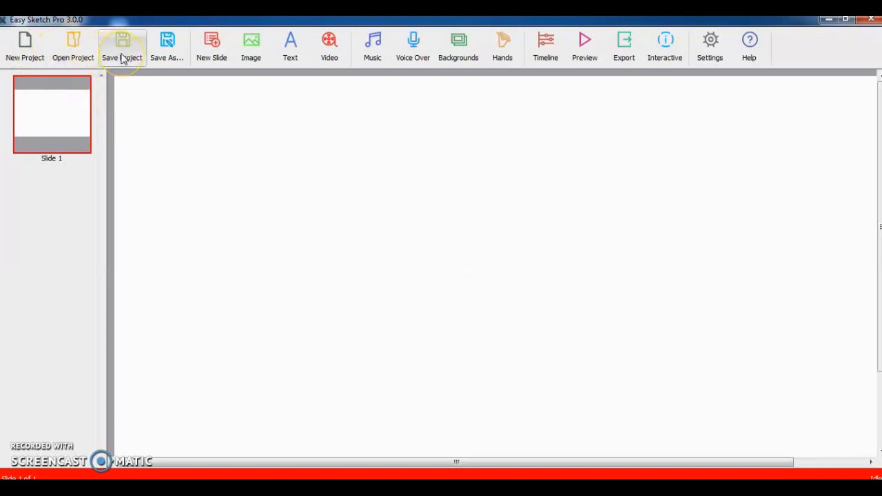
# - Add two new slides to the project
pyautogui.click(212, 61)
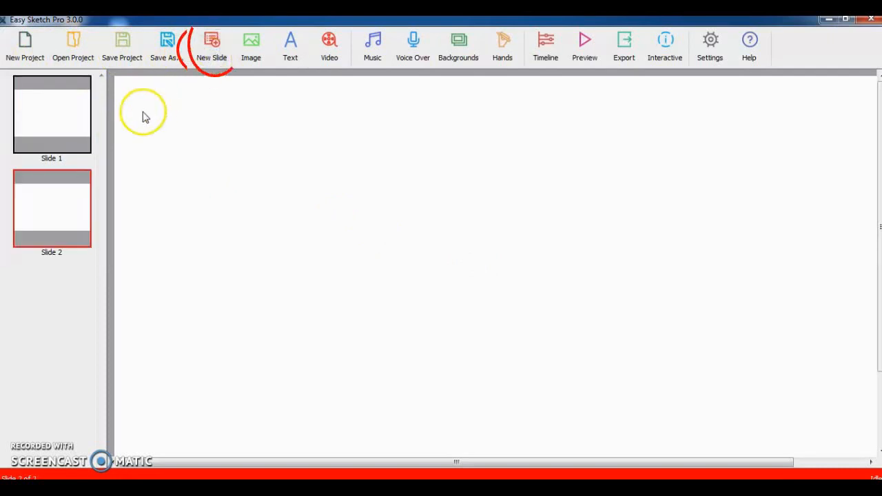
pyautogui.click(212, 59)
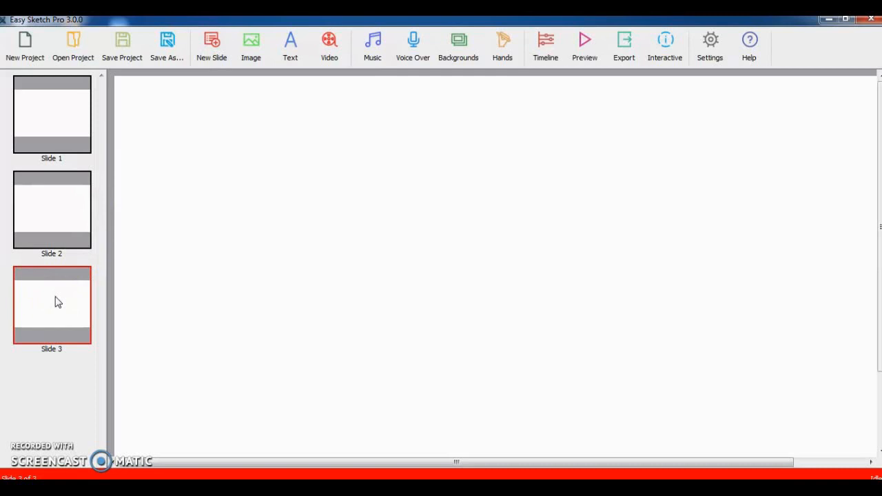
# - Browse the image library categories, viewing School & Classroom and Education images
pyautogui.click(259, 57)
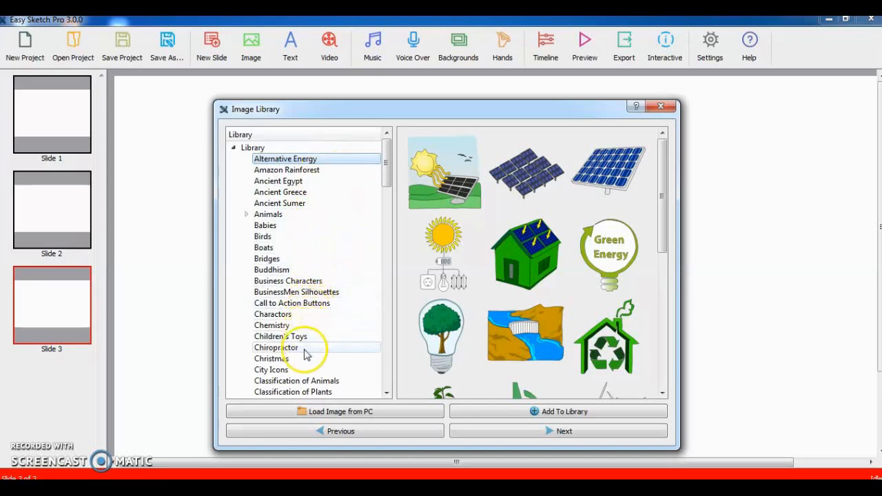
pyautogui.click(387, 392)
pyautogui.moveTo(388, 398); pyautogui.dragTo(387, 398)
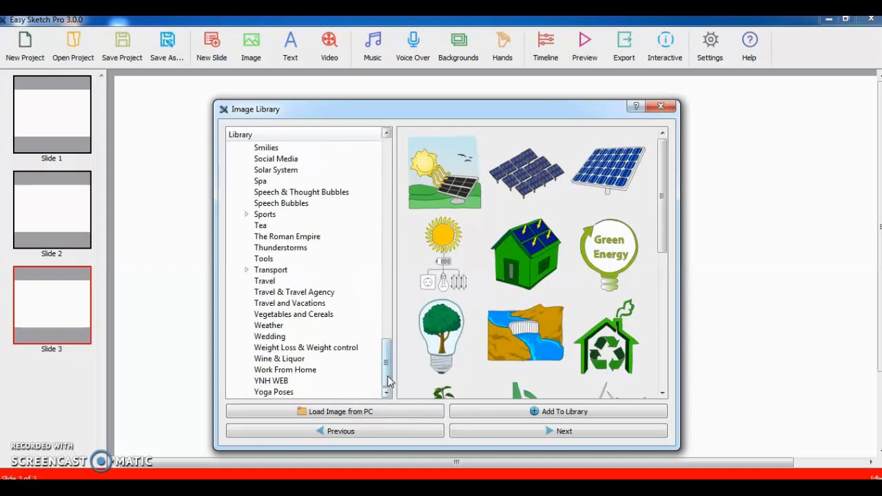
pyautogui.moveTo(388, 380); pyautogui.dragTo(395, 350)
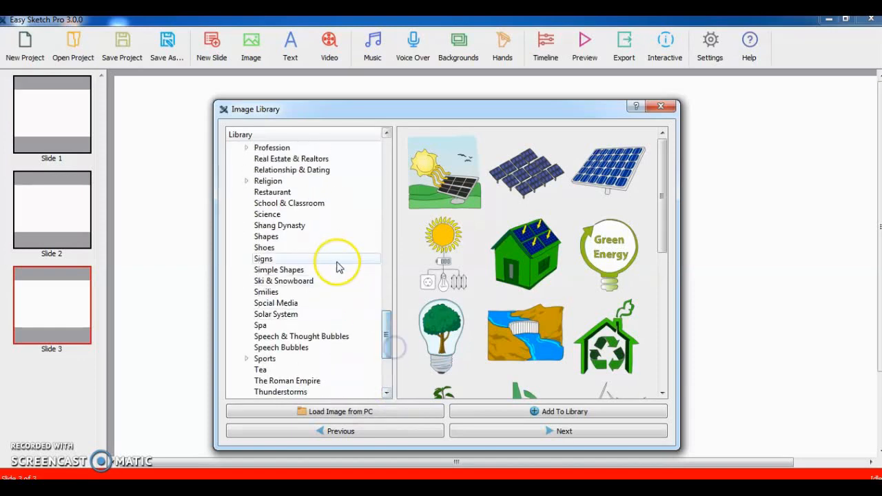
pyautogui.click(312, 205)
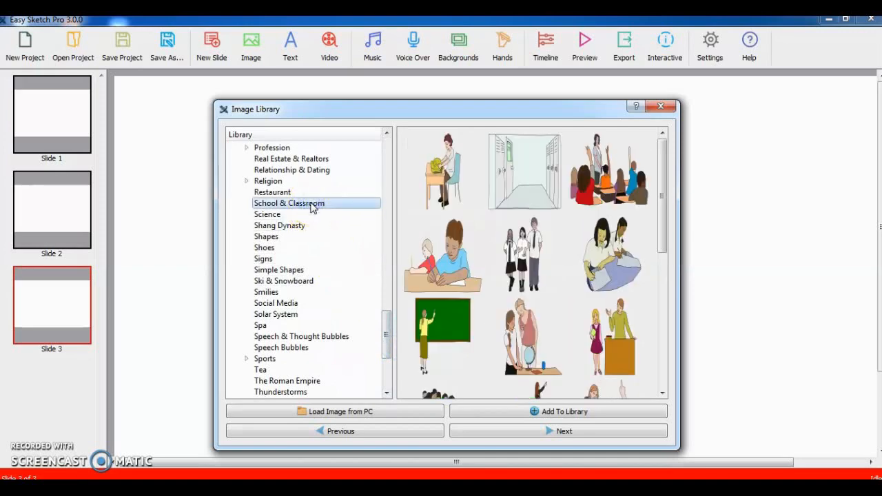
pyautogui.moveTo(384, 324); pyautogui.dragTo(391, 201)
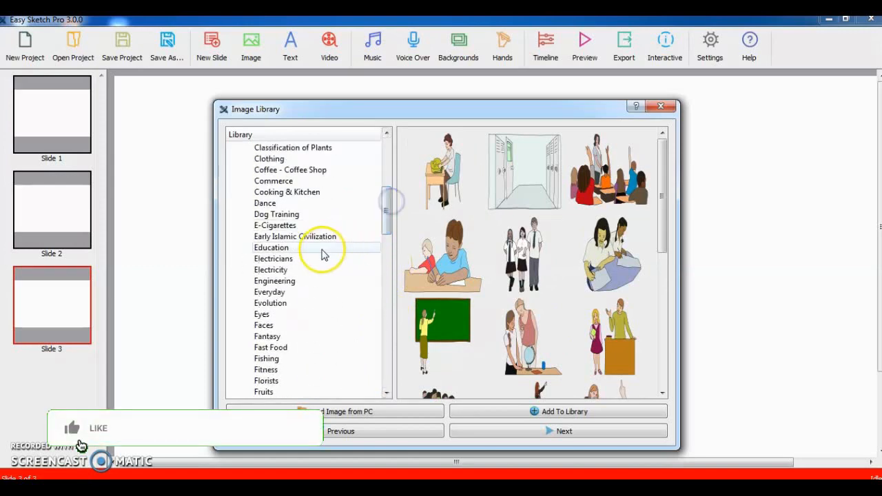
pyautogui.click(317, 249)
pyautogui.click(386, 207)
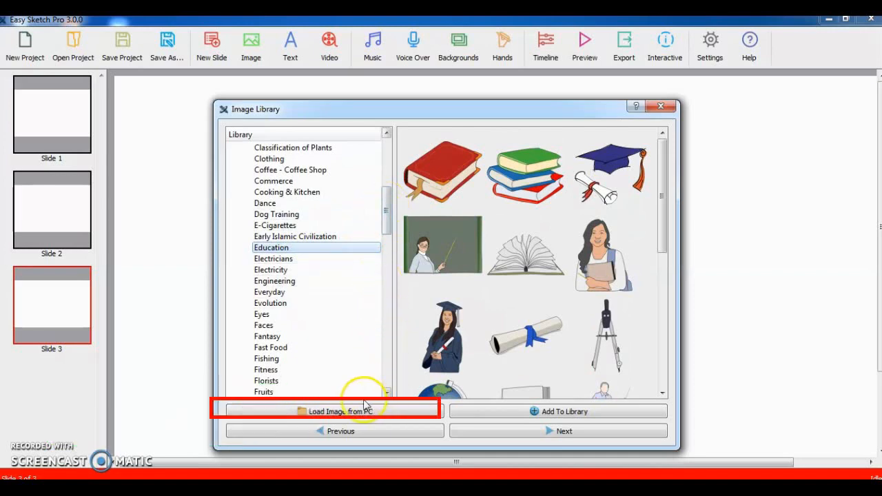
# - Open the Load Image from PC dialog, then close it and the image library
pyautogui.click(331, 417)
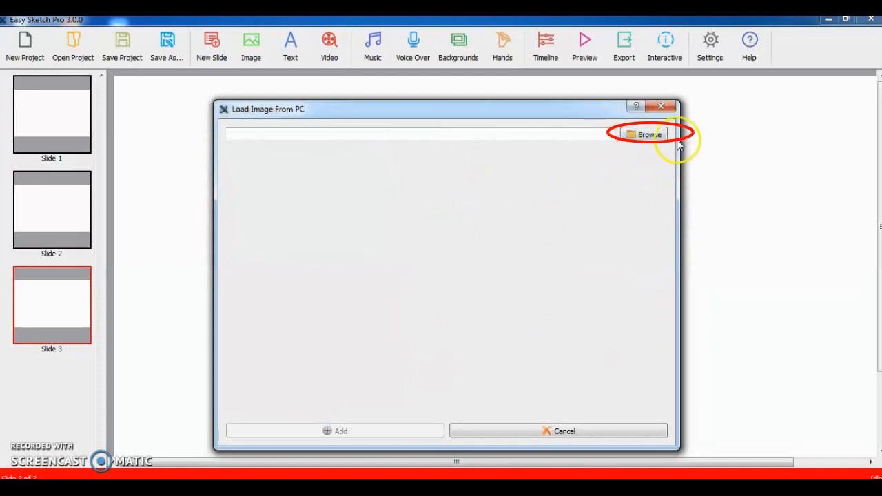
pyautogui.click(663, 107)
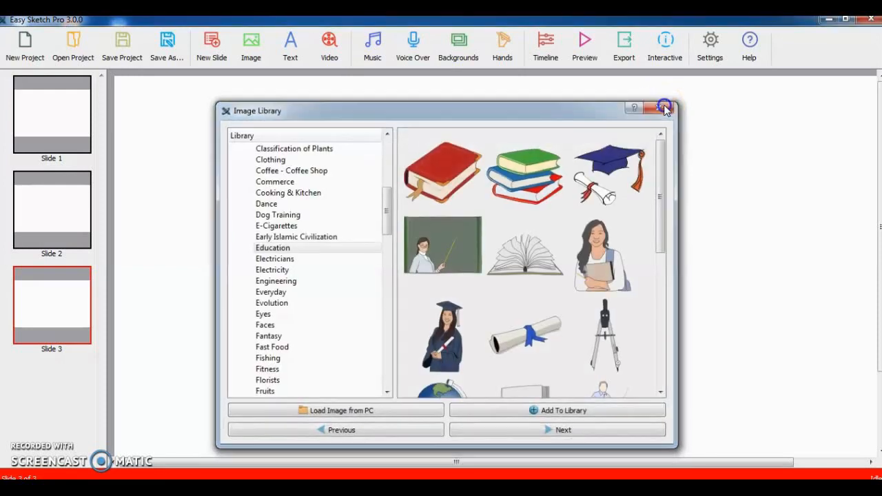
pyautogui.click(663, 107)
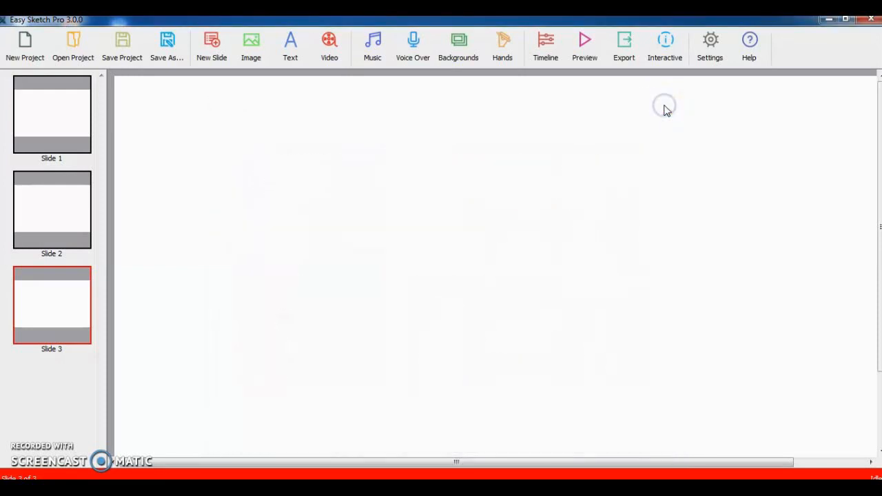
# - Open the Text tool on slide 3 and enter the text abcd
pyautogui.click(293, 59)
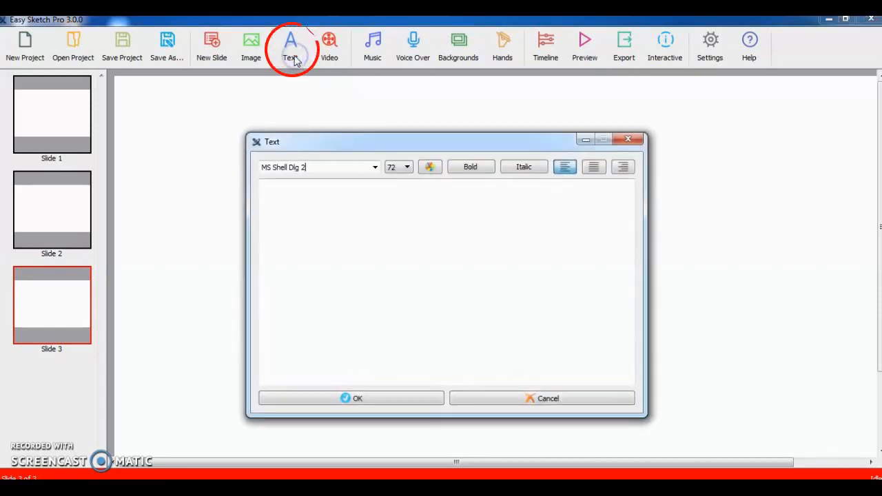
pyautogui.click(313, 209)
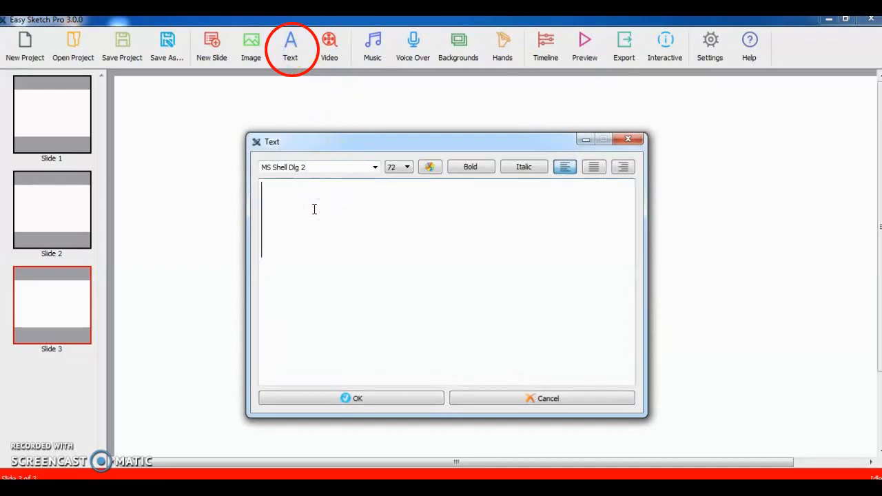
pyautogui.write('a')
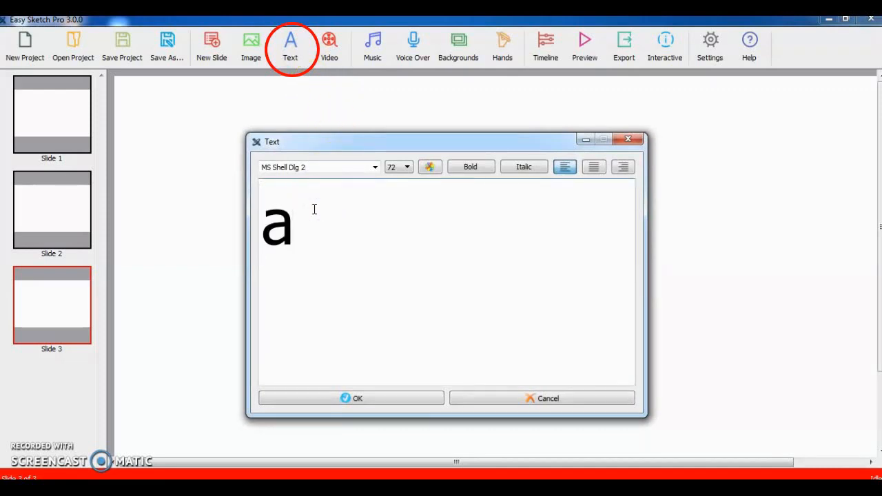
pyautogui.write('bcd')
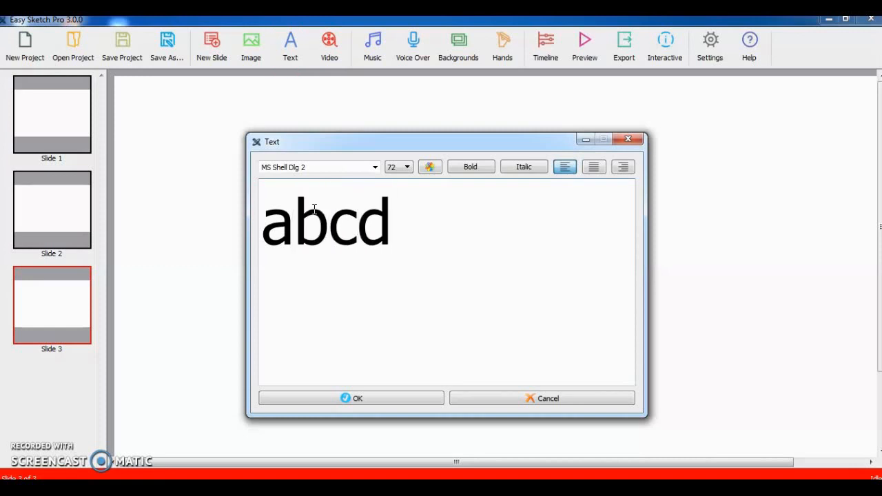
# - Browse the font, font size and colour options for the text, closing each without changes
pyautogui.click(375, 168)
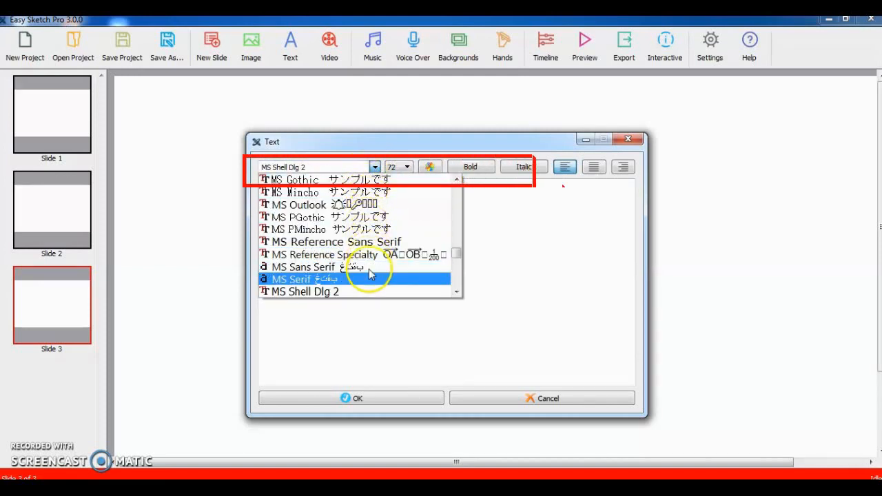
pyautogui.moveTo(457, 252); pyautogui.dragTo(456, 190)
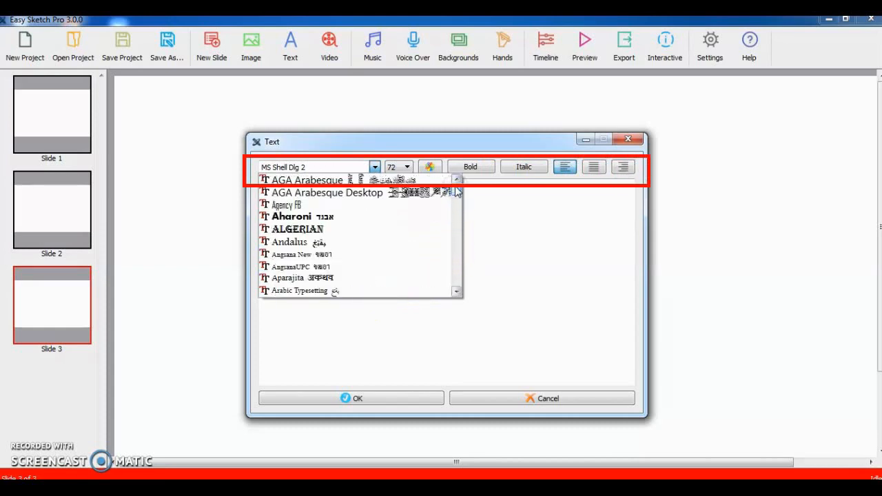
pyautogui.click(477, 191)
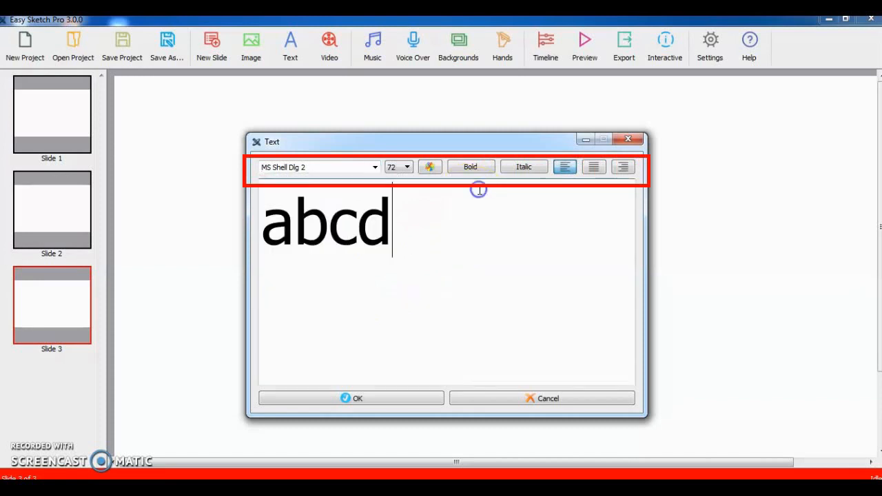
pyautogui.click(409, 170)
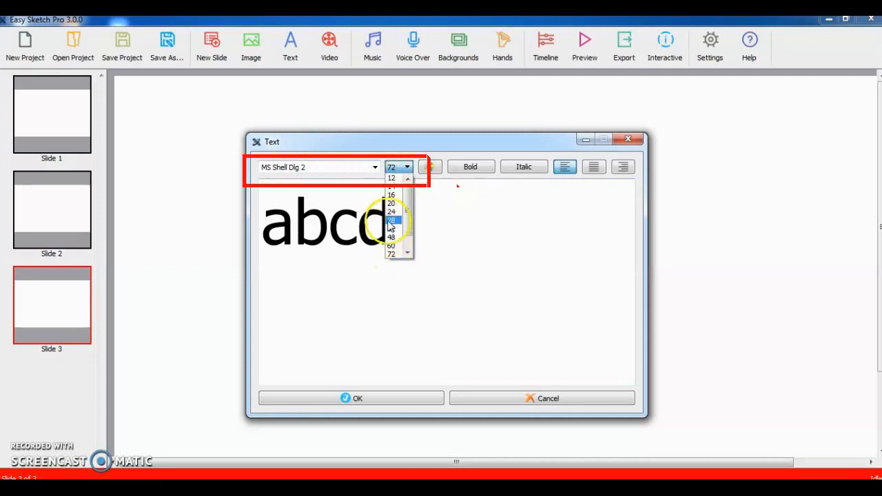
pyautogui.click(490, 215)
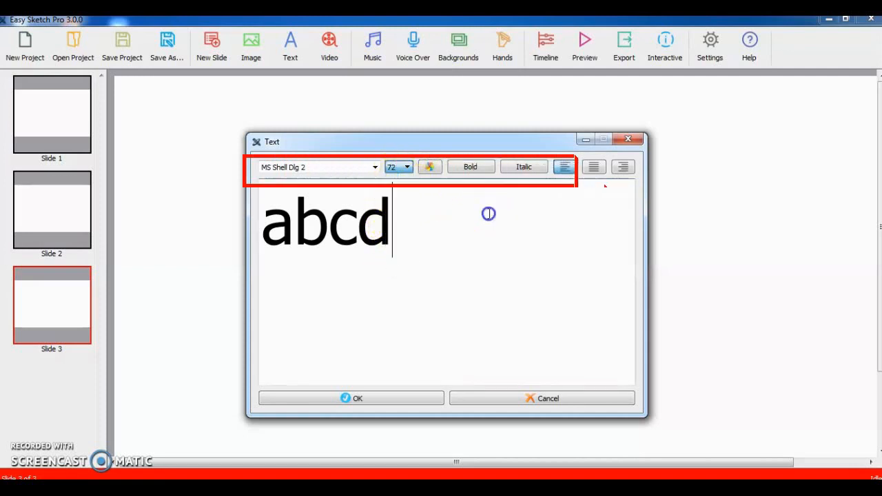
pyautogui.click(430, 168)
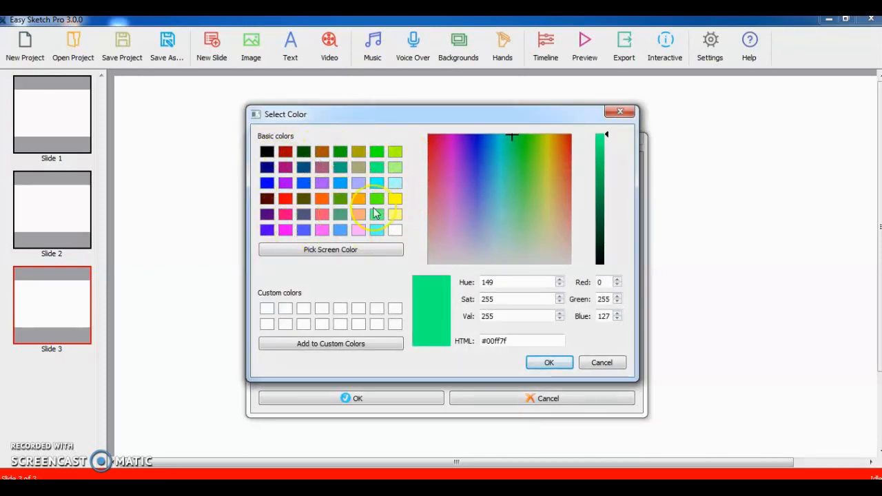
pyautogui.click(599, 369)
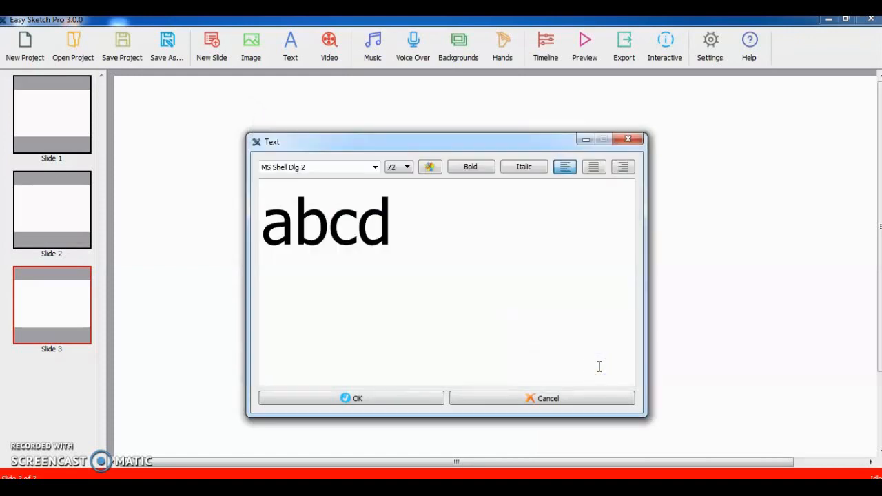
# - Close the Text dialog without adding the text, then open the Import Video dialog and close it
pyautogui.click(576, 168)
pyautogui.click(627, 141)
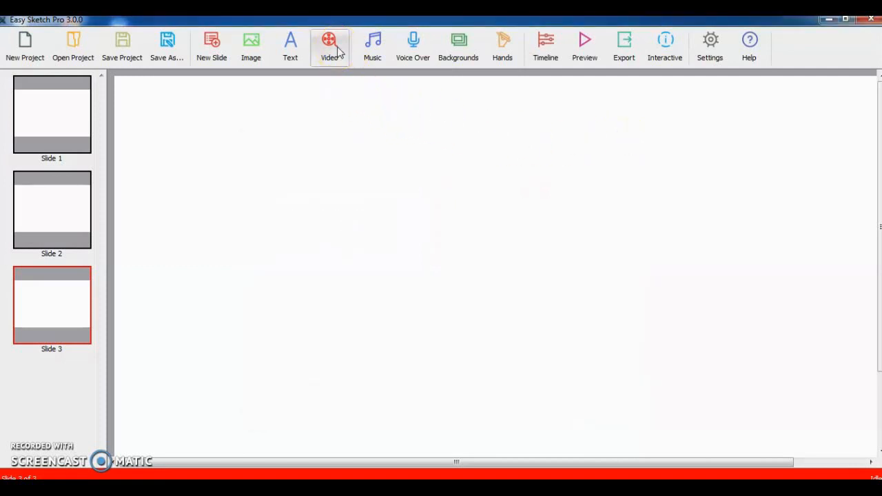
pyautogui.click(331, 59)
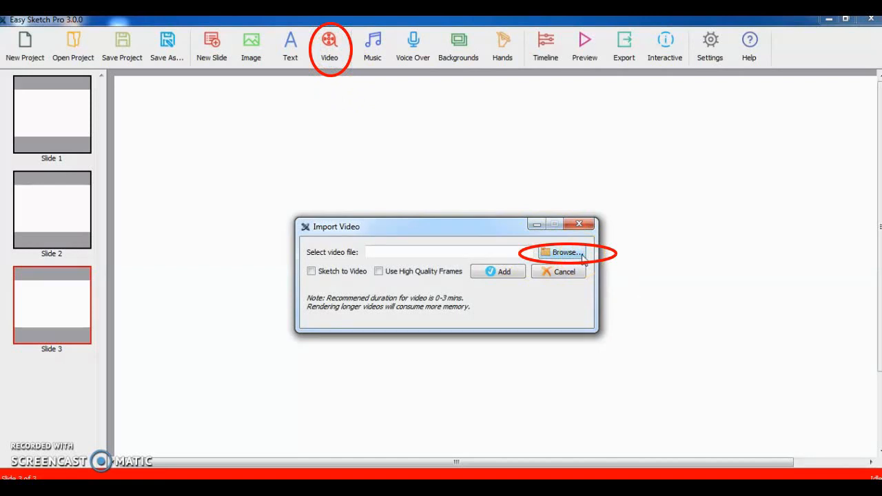
pyautogui.click(581, 225)
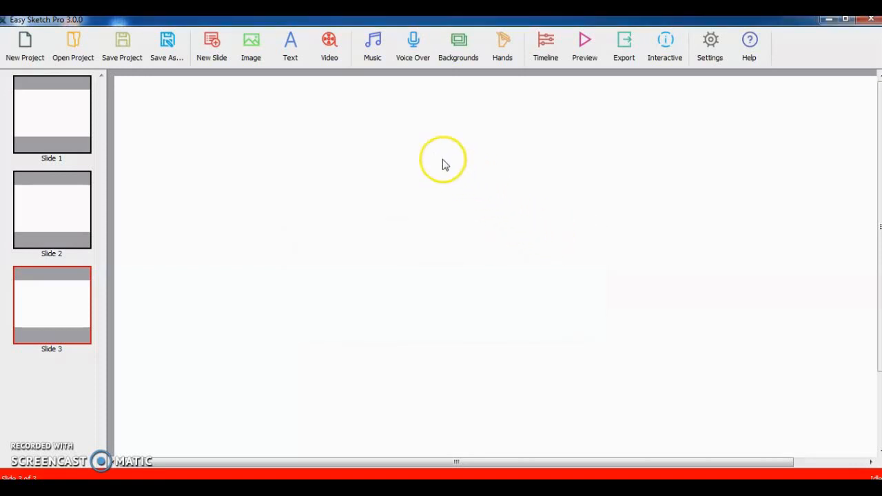
# - Open the Music Library, browse its track list and the Choose Music file dialog, then close both
pyautogui.click(382, 57)
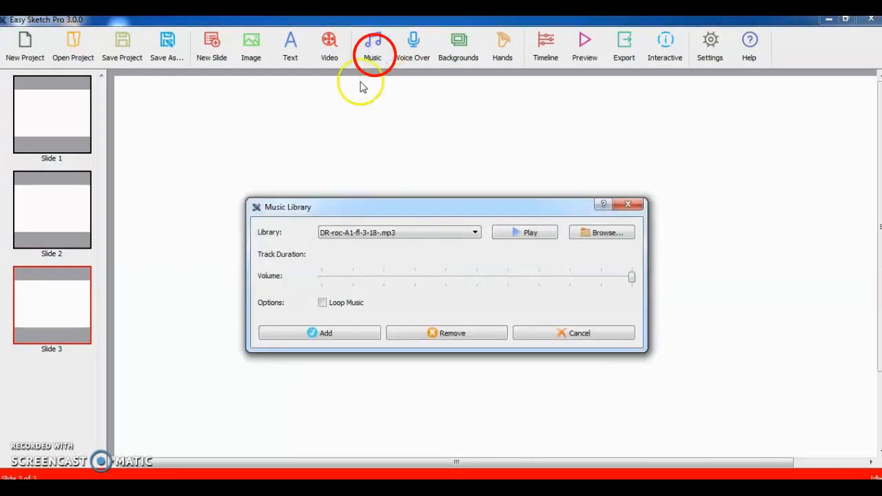
pyautogui.click(477, 235)
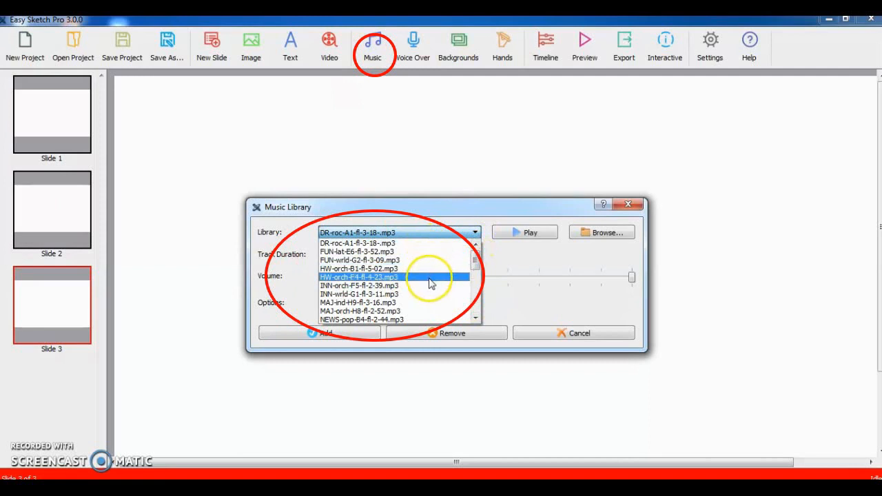
pyautogui.click(477, 319)
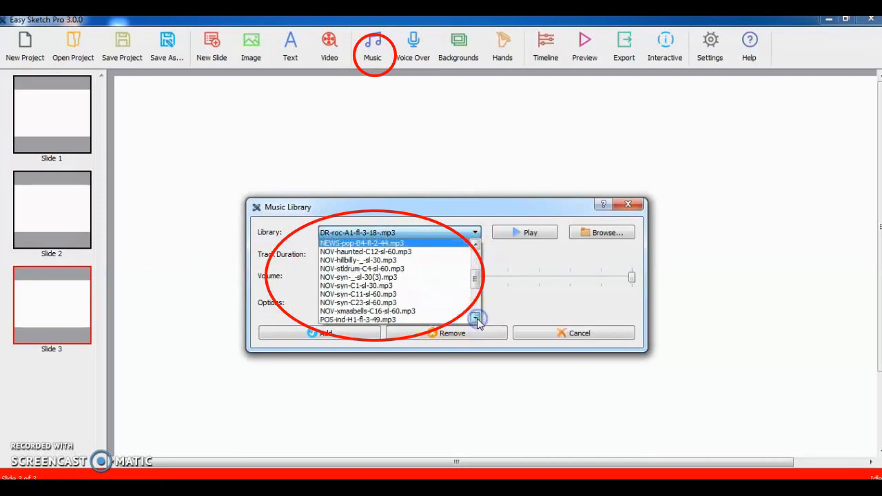
pyautogui.moveTo(477, 319); pyautogui.dragTo(477, 319)
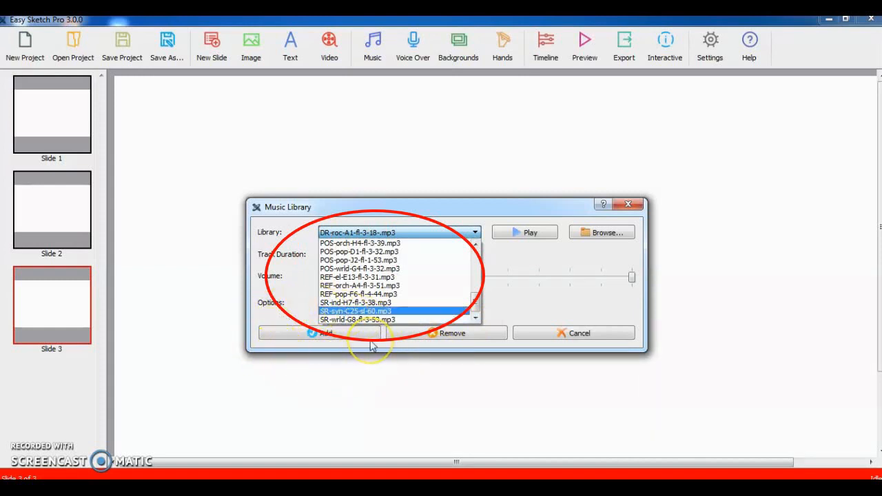
pyautogui.click(603, 236)
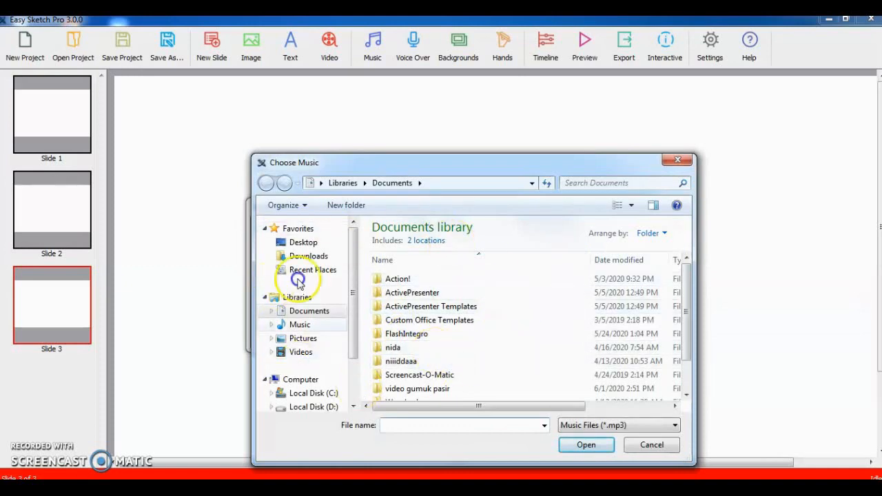
pyautogui.click(677, 162)
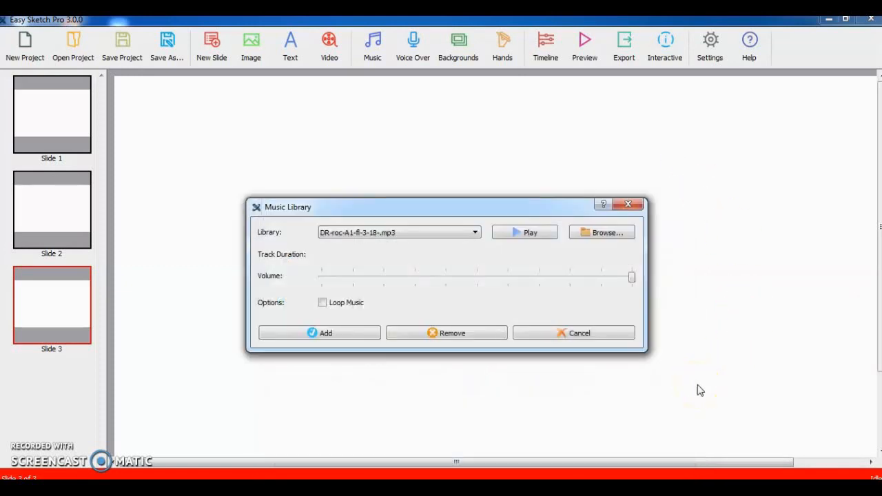
pyautogui.click(630, 206)
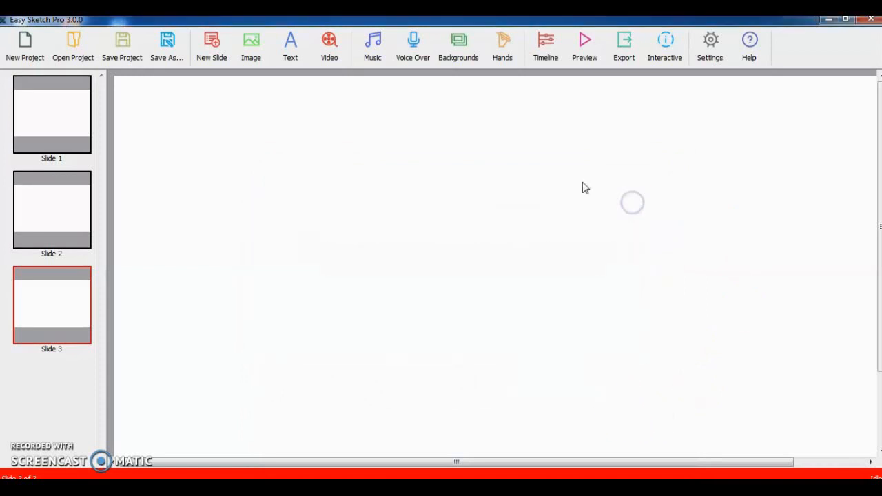
# - Record and stop a test voice-over in the Record VoiceOver dialog, play and pause it, then close the dialog
pyautogui.click(423, 60)
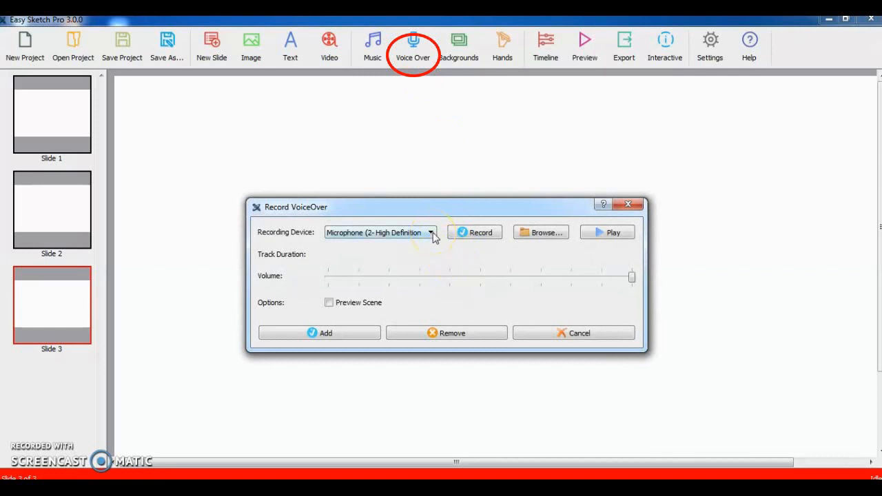
pyautogui.click(480, 233)
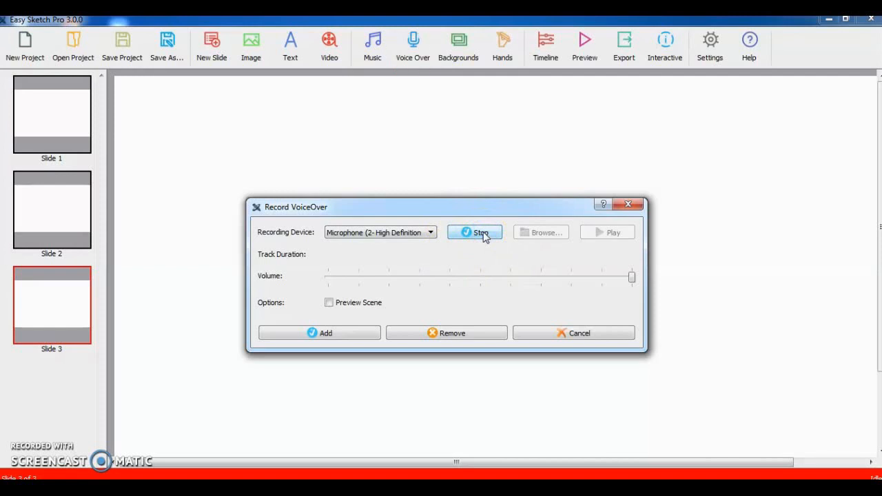
pyautogui.click(482, 234)
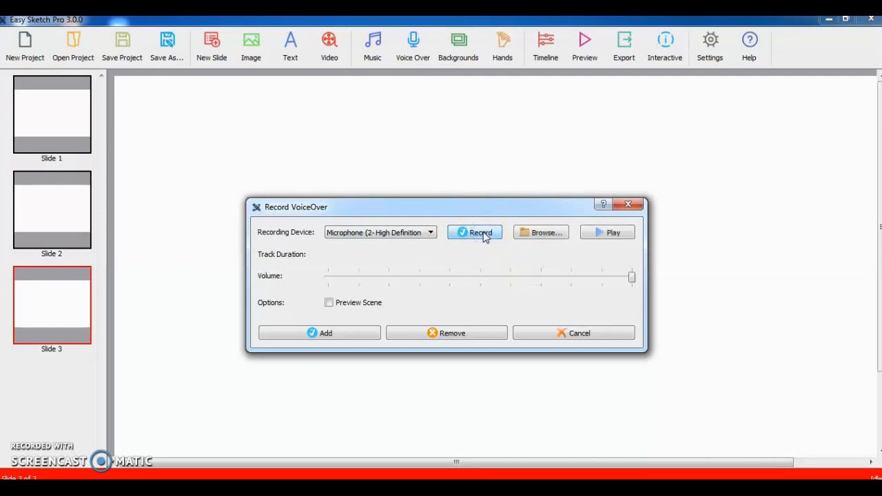
pyautogui.click(600, 236)
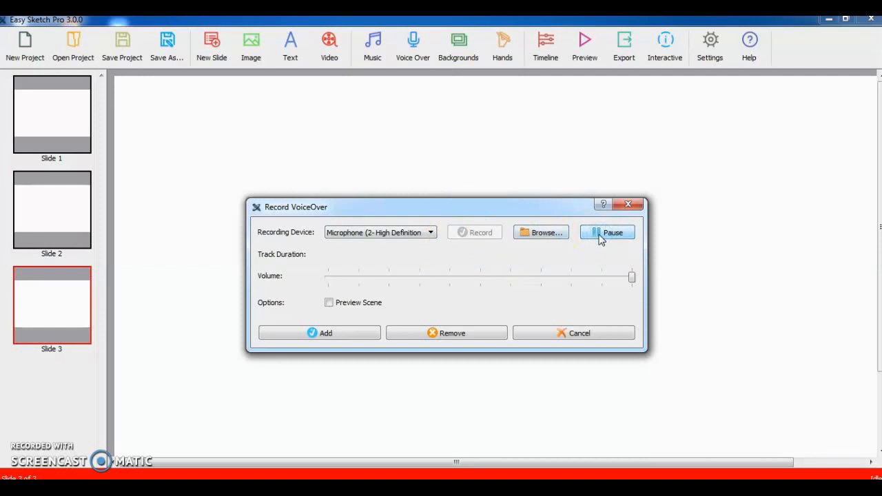
pyautogui.click(600, 236)
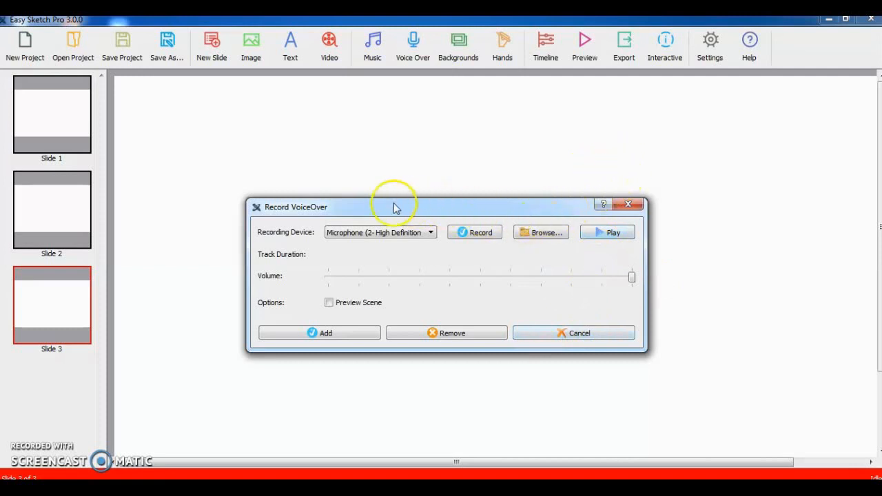
pyautogui.click(628, 204)
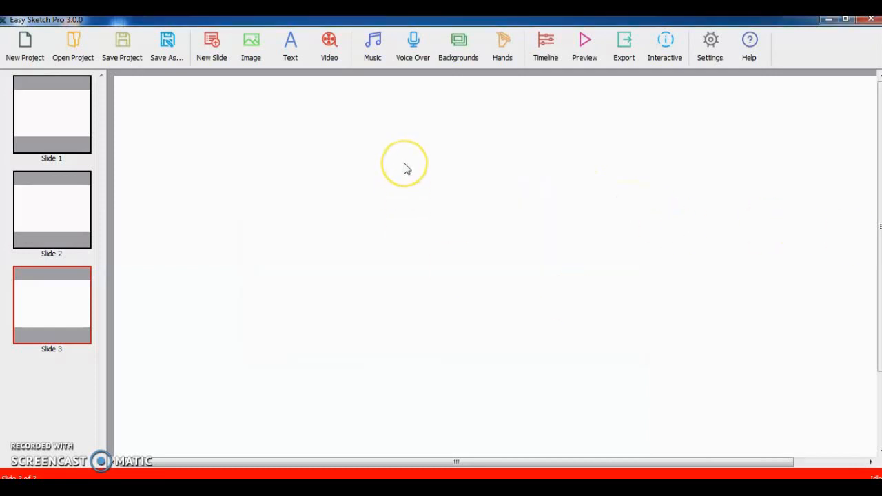
# - Apply the 1280x720 station billboard background bg02 from the Backgrounds Library to the slides
pyautogui.click(465, 56)
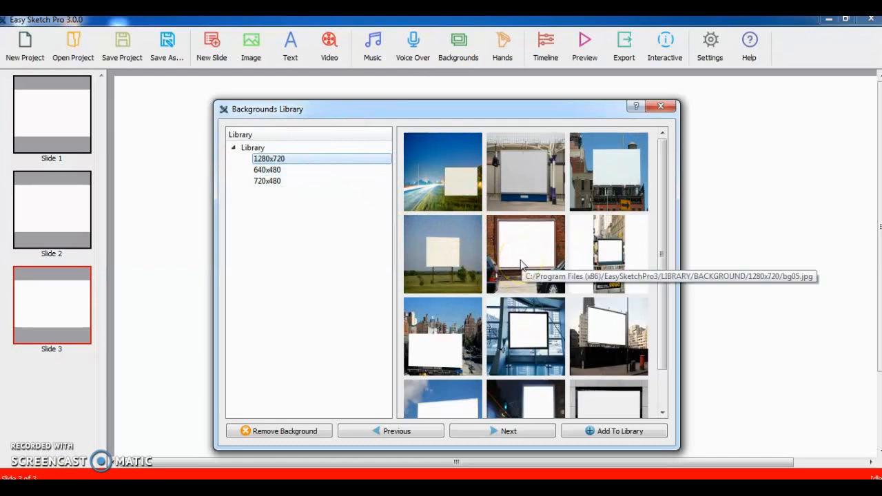
pyautogui.moveTo(663, 200)
pyautogui.mouseDown()
pyautogui.moveTo(681, 255)
pyautogui.moveTo(670, 204)
pyautogui.mouseUp()
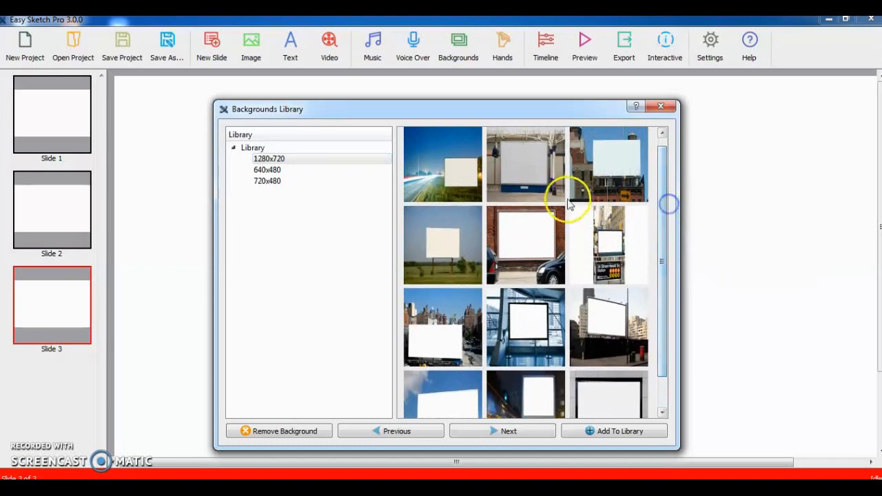
pyautogui.doubleClick(524, 182)
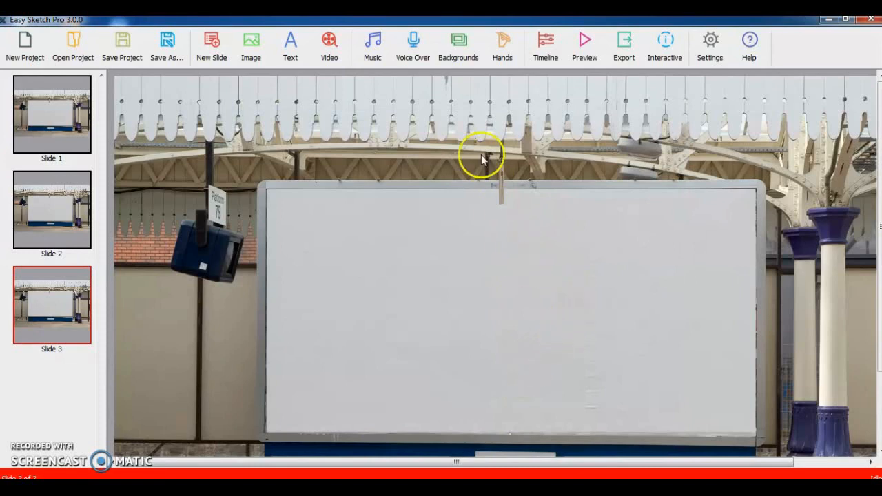
# - Apply the 640x480 version of the station billboard background instead
pyautogui.click(457, 56)
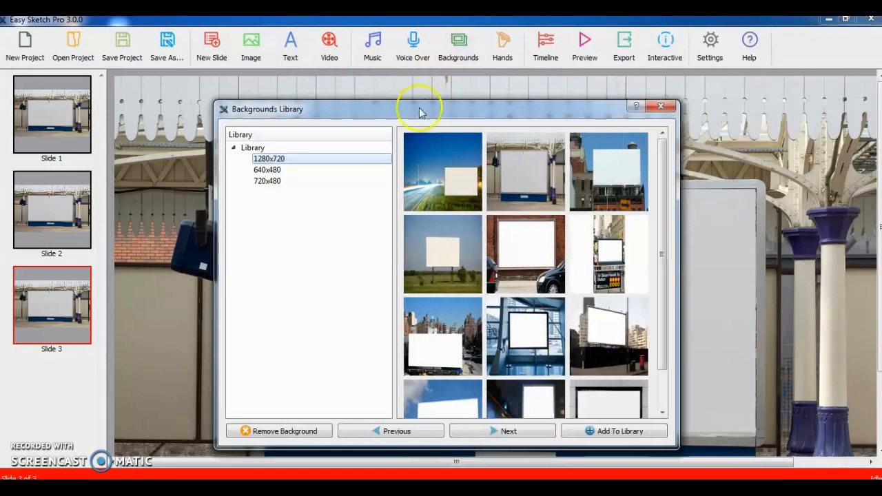
pyautogui.click(290, 172)
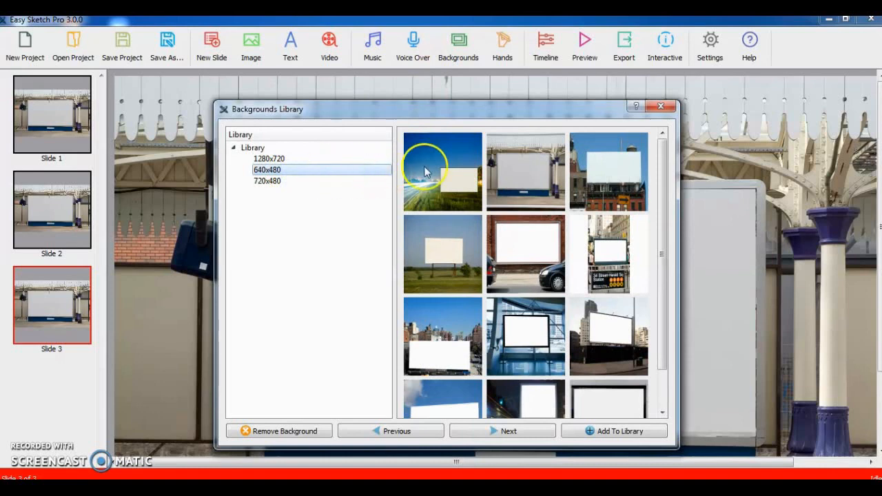
pyautogui.doubleClick(518, 191)
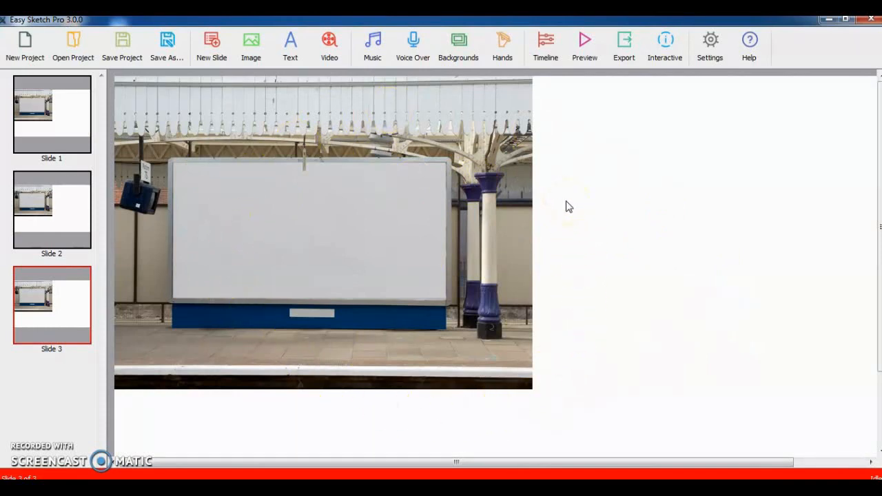
# - Open the project Properties and close them without changes
pyautogui.click(711, 51)
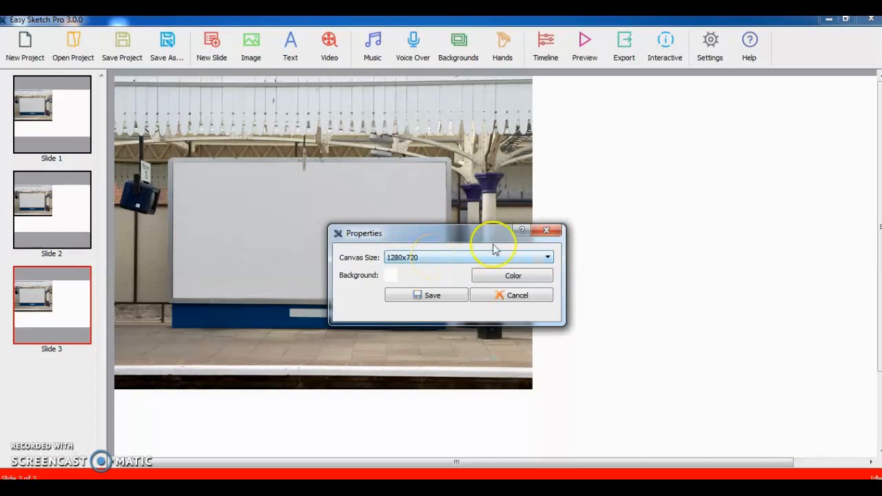
pyautogui.click(545, 232)
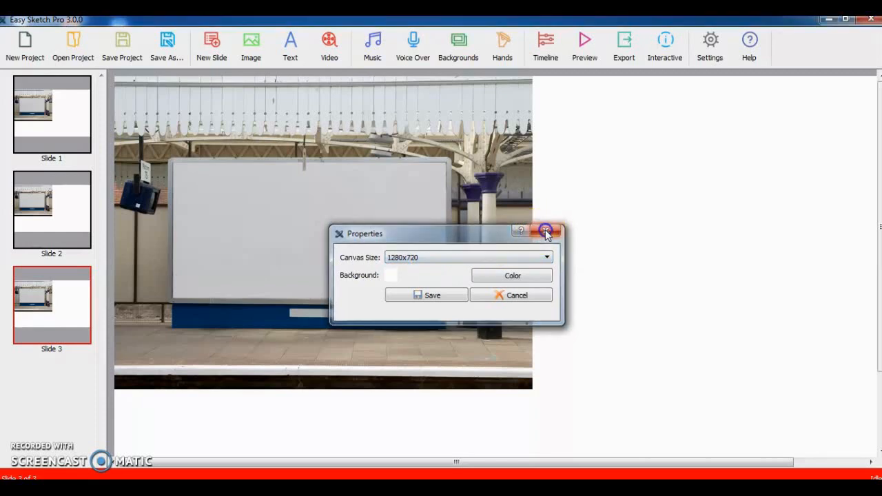
# - Switch the slides back to the 1280x720 station billboard background
pyautogui.click(456, 62)
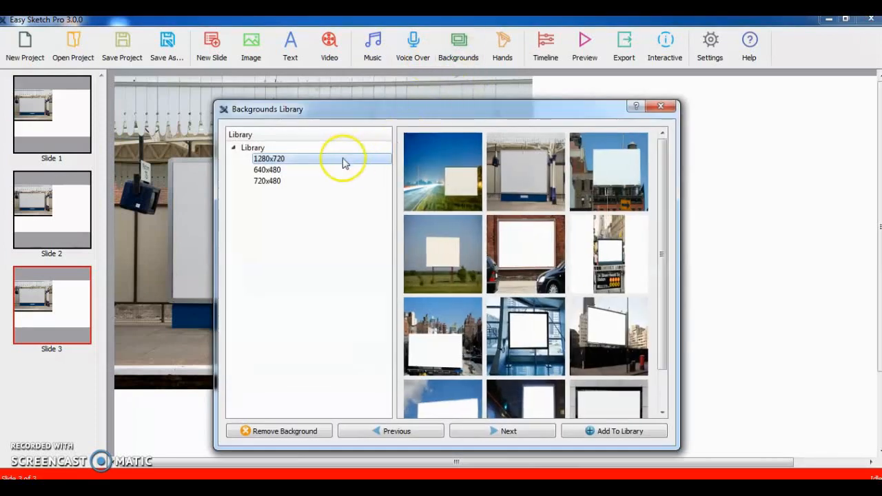
pyautogui.click(304, 164)
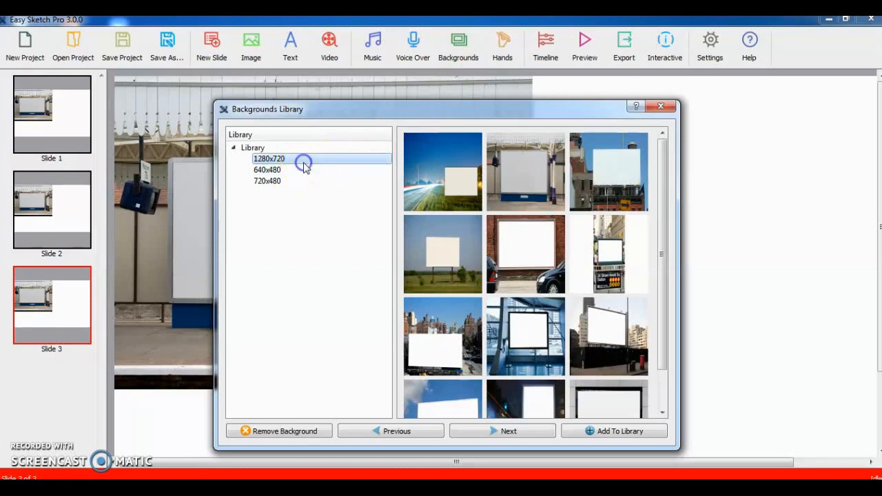
pyautogui.doubleClick(526, 194)
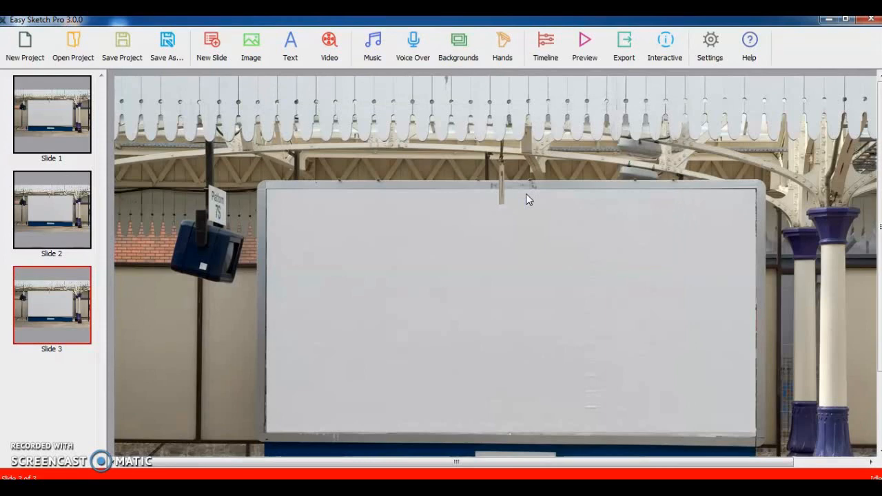
# - Browse the hand sets in the Hands Library, from WhiteMale to BlackFemale, and close it without choosing one
pyautogui.click(501, 55)
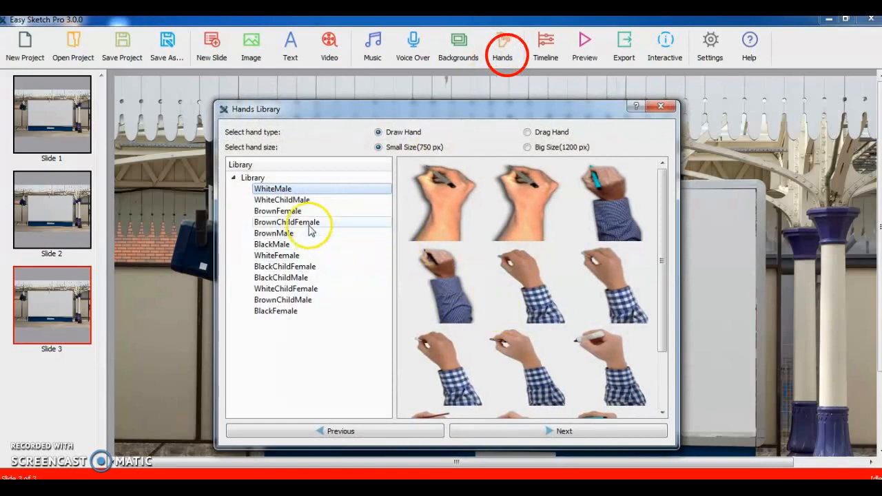
pyautogui.click(300, 200)
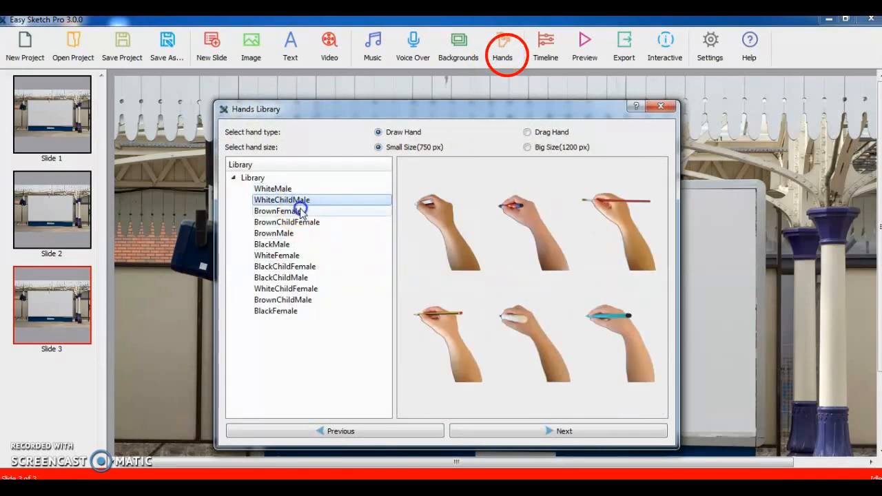
pyautogui.click(301, 211)
pyautogui.click(296, 245)
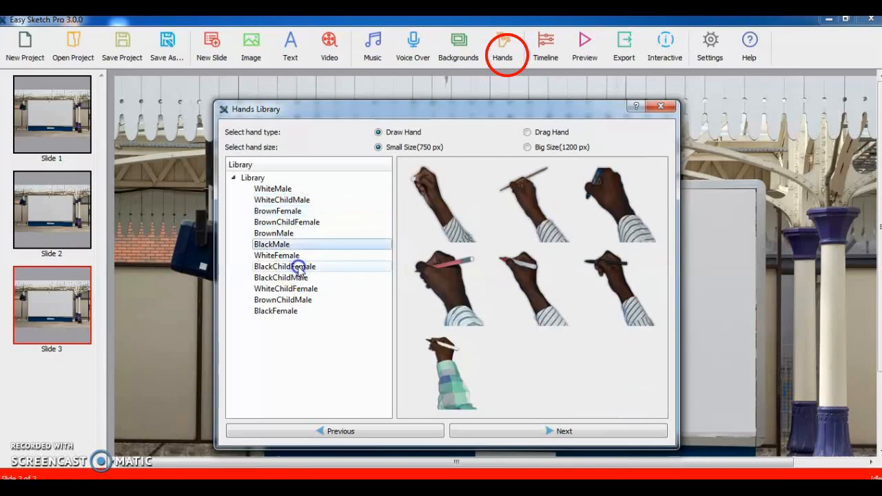
pyautogui.click(297, 266)
pyautogui.click(298, 278)
pyautogui.click(300, 299)
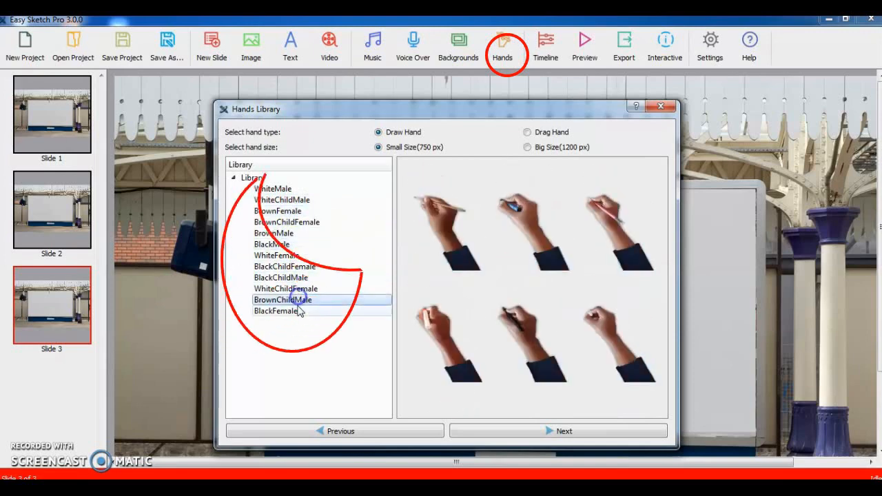
pyautogui.click(297, 310)
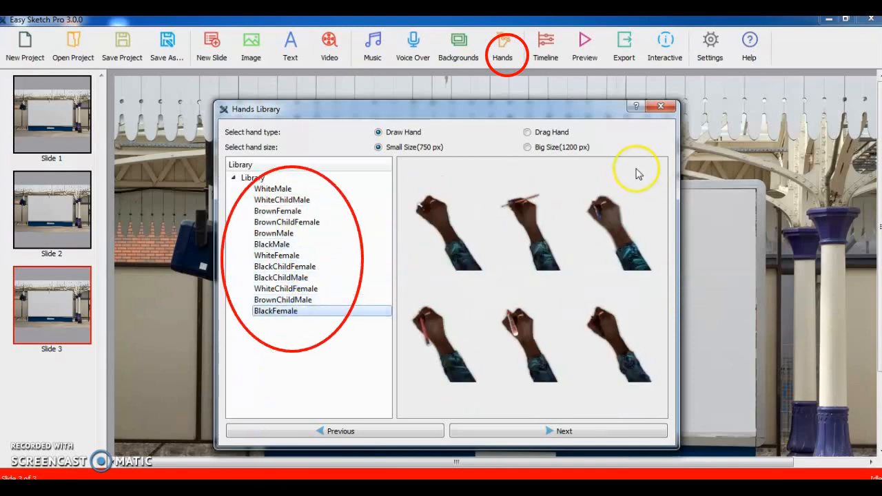
pyautogui.click(292, 245)
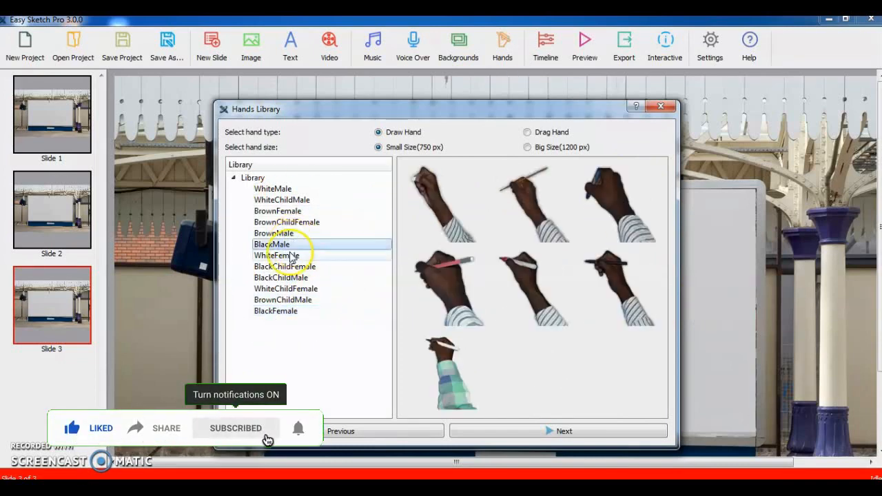
pyautogui.click(291, 256)
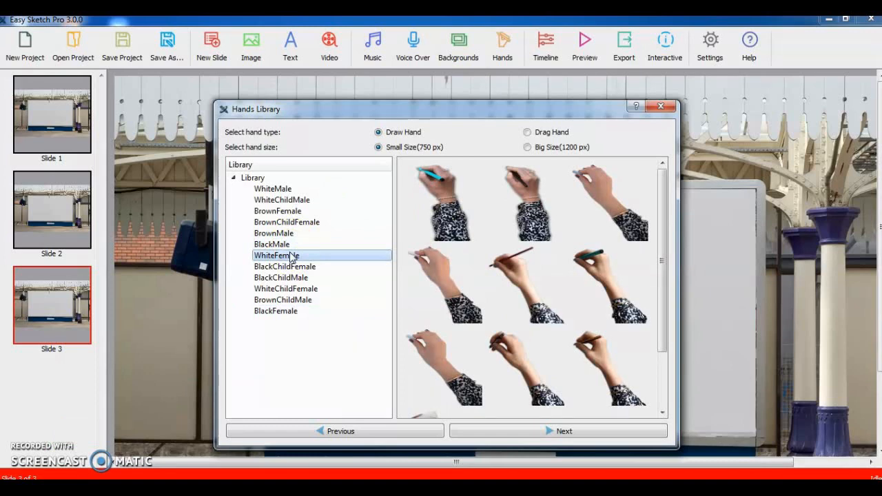
pyautogui.click(660, 106)
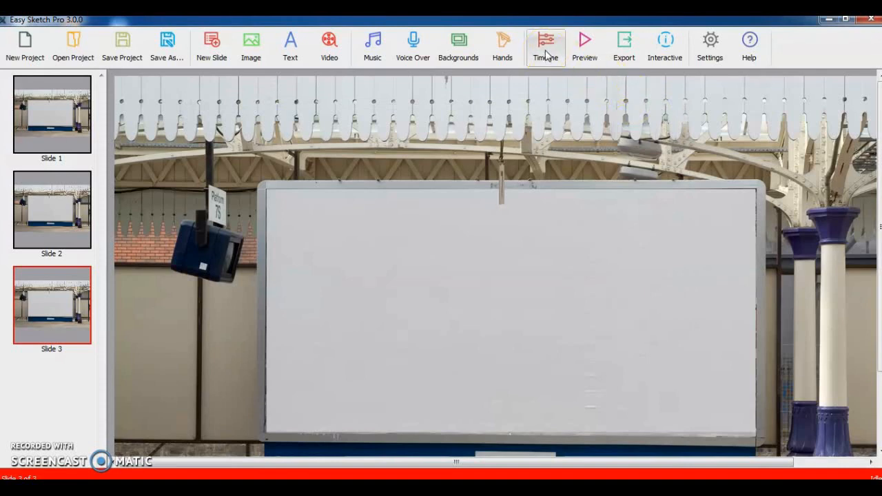
# - Open the Timeline window for the empty slide, close it, and start a preview
pyautogui.click(547, 54)
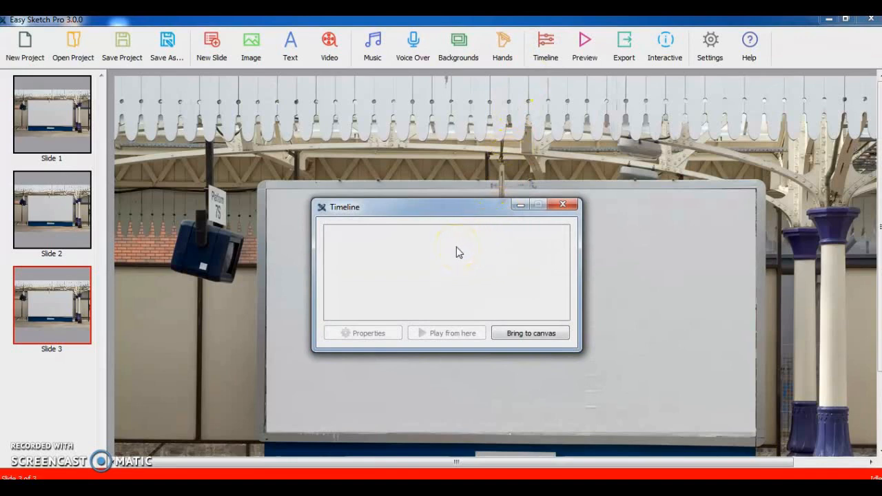
pyautogui.click(507, 247)
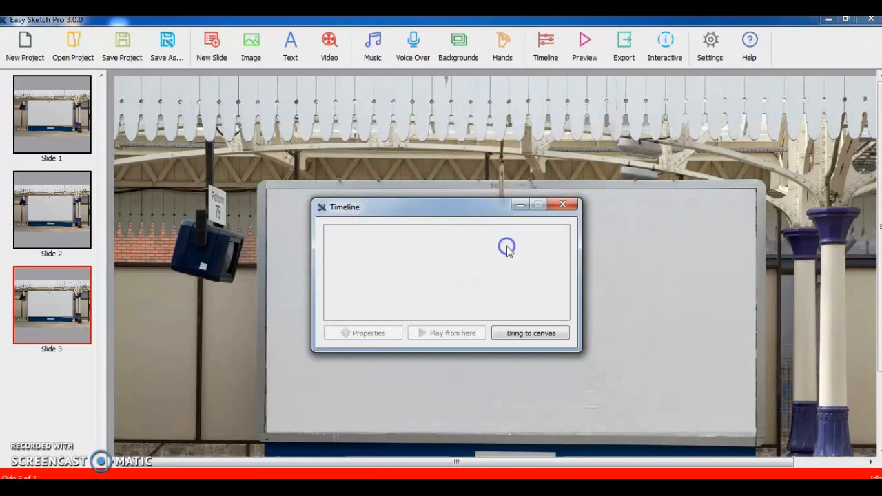
pyautogui.click(531, 336)
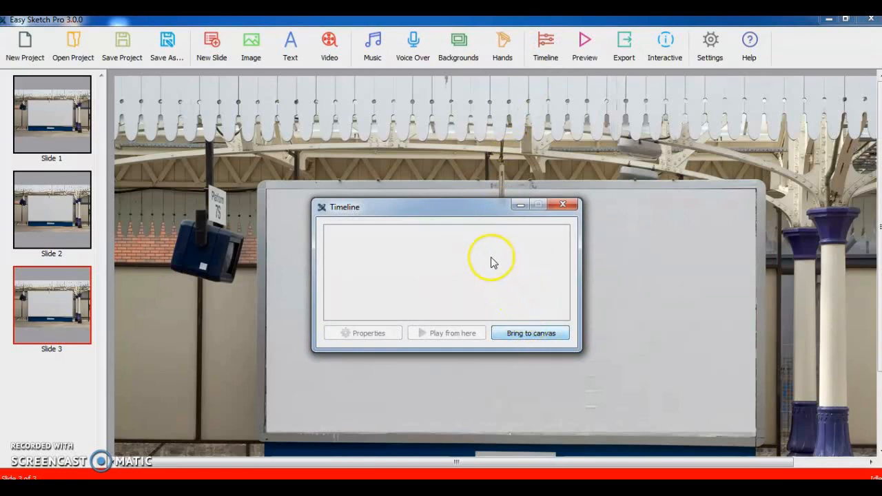
pyautogui.click(563, 205)
pyautogui.click(585, 43)
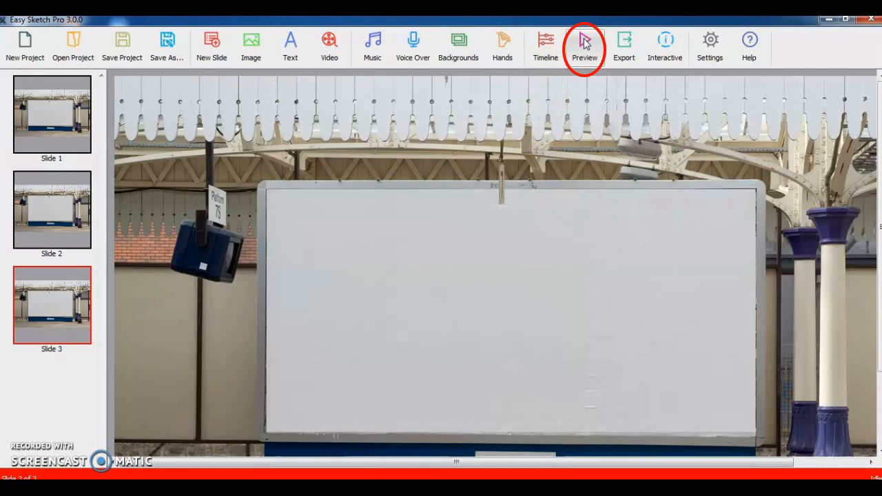
# - Add a text item reading abcd to slide 3 and preview the slide
pyautogui.click(289, 56)
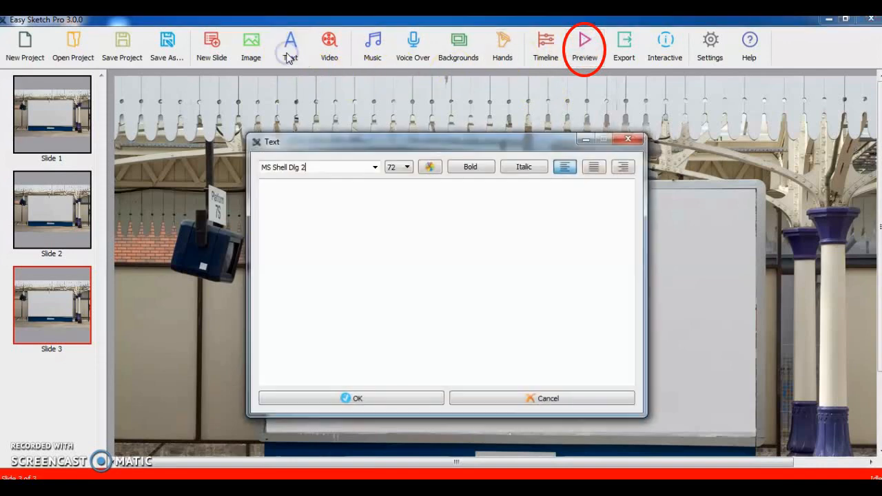
pyautogui.click(360, 219)
pyautogui.write('a')
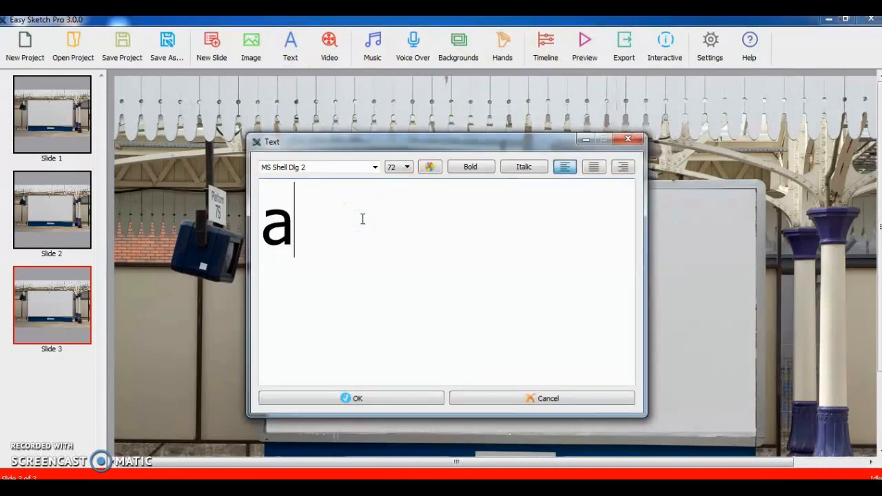
pyautogui.write('bcd')
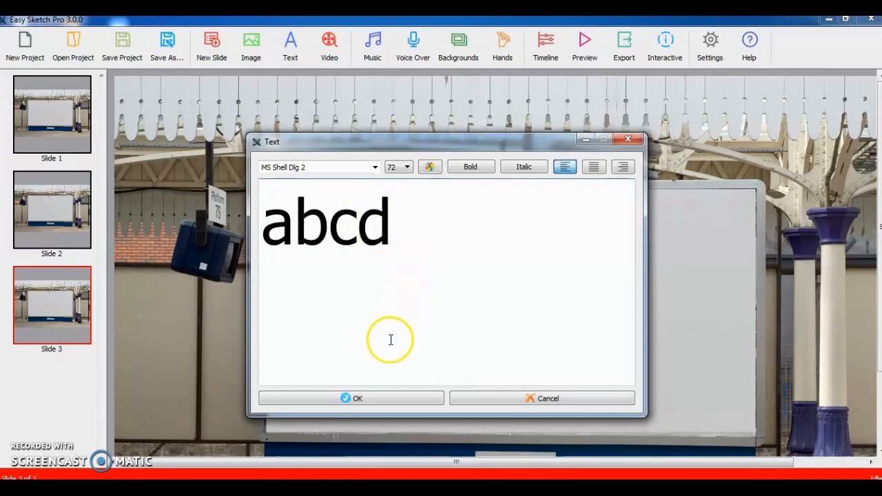
pyautogui.click(357, 400)
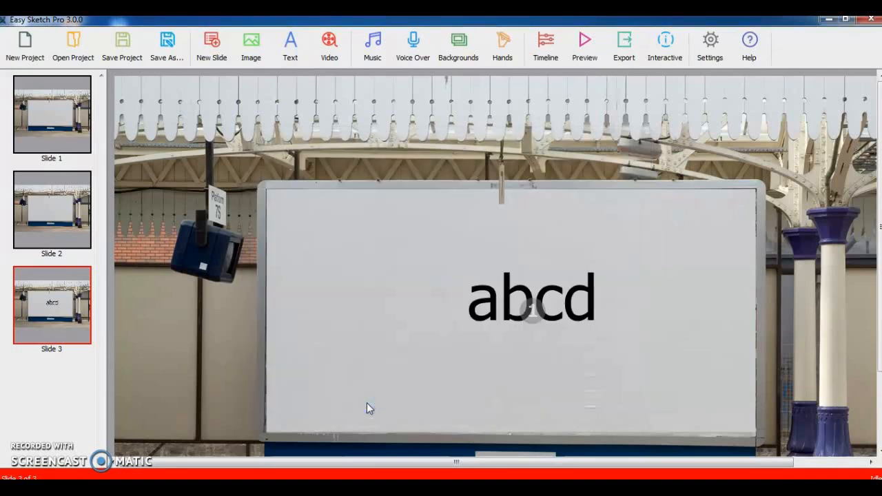
pyautogui.click(585, 48)
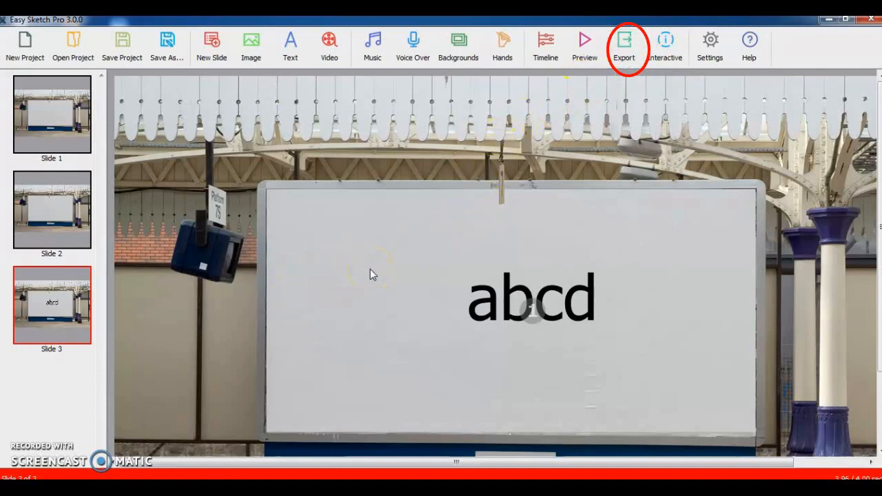
# - Delete slide 3 and then slide 2 from the slide list
pyautogui.rightClick(76, 325)
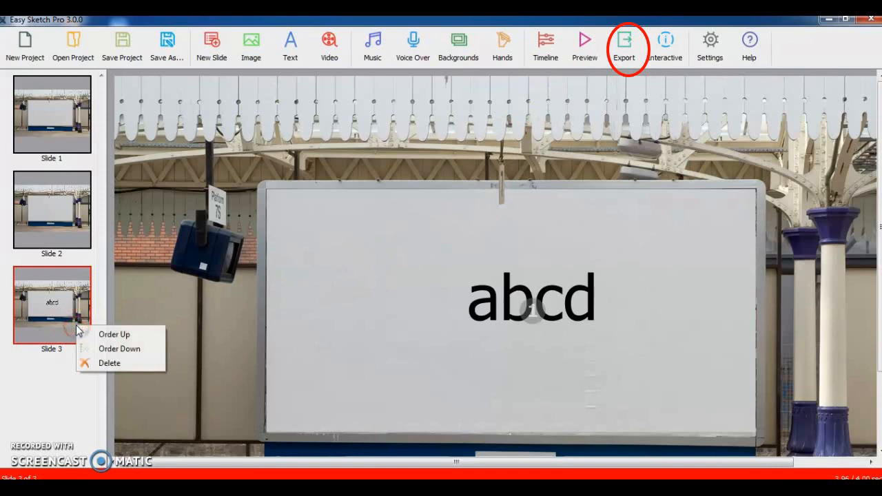
pyautogui.click(98, 363)
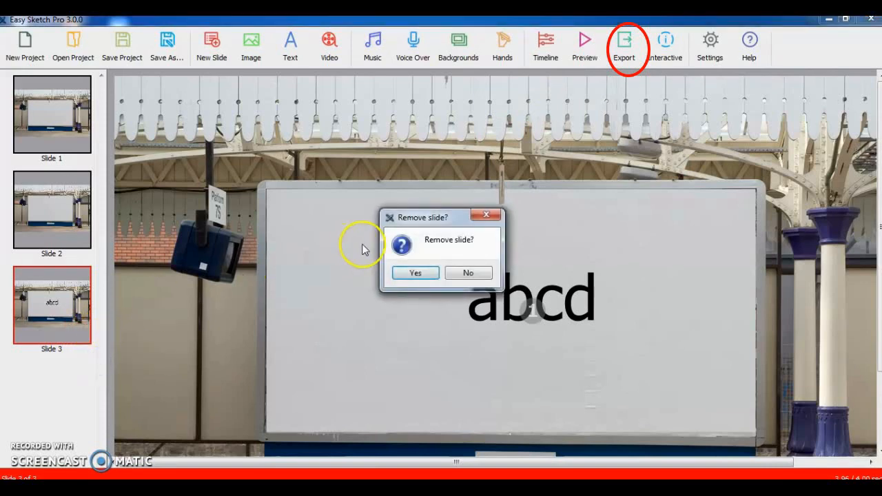
pyautogui.click(410, 273)
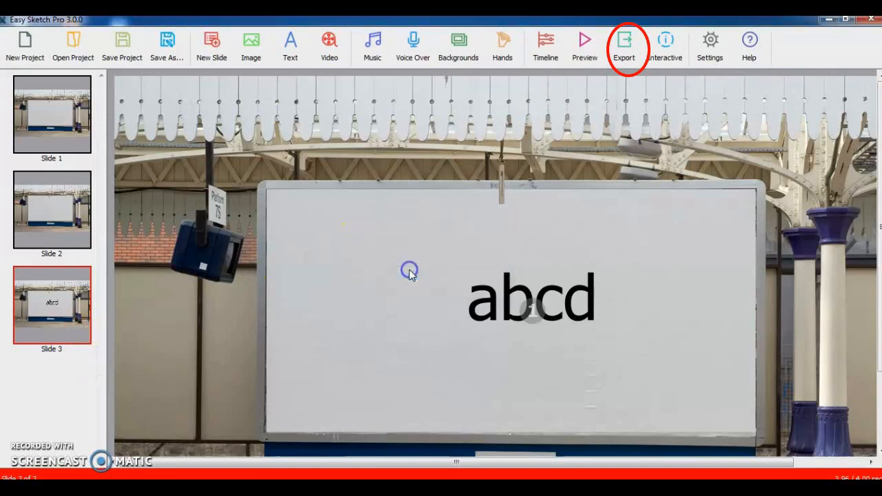
pyautogui.rightClick(74, 227)
pyautogui.click(106, 261)
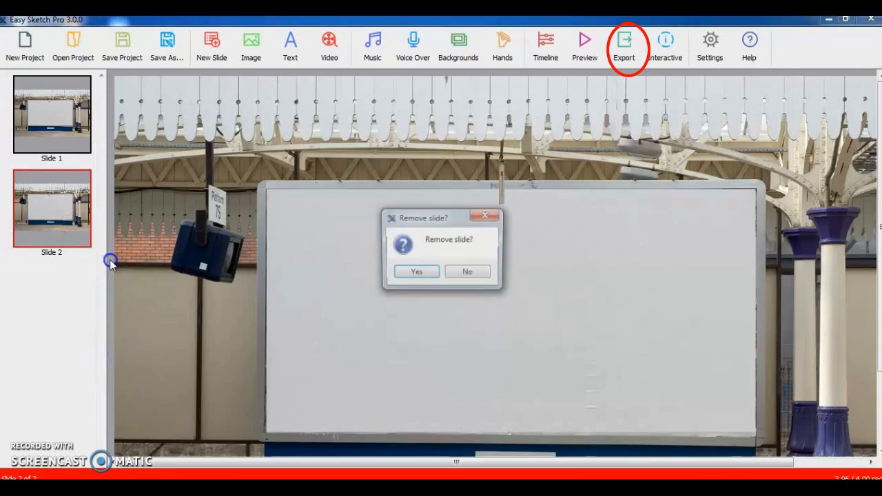
pyautogui.click(418, 275)
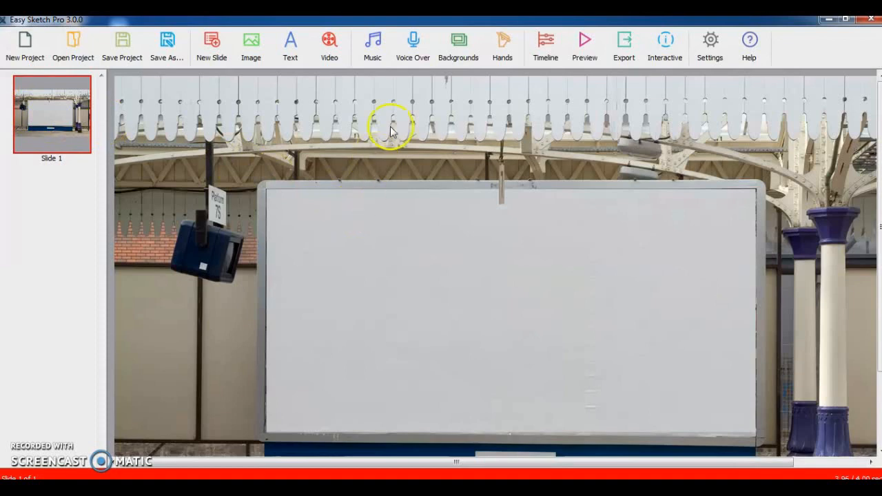
# - Remove the background image from the remaining slide
pyautogui.click(456, 56)
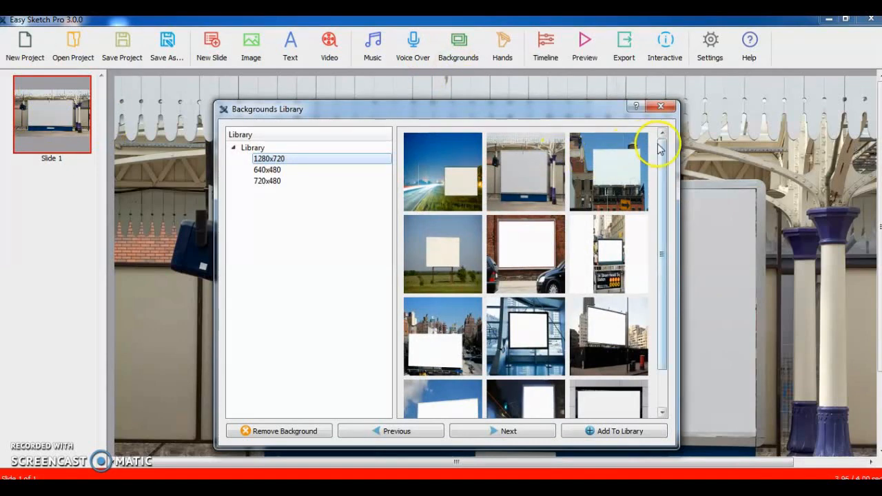
pyautogui.moveTo(664, 142); pyautogui.dragTo(670, 237)
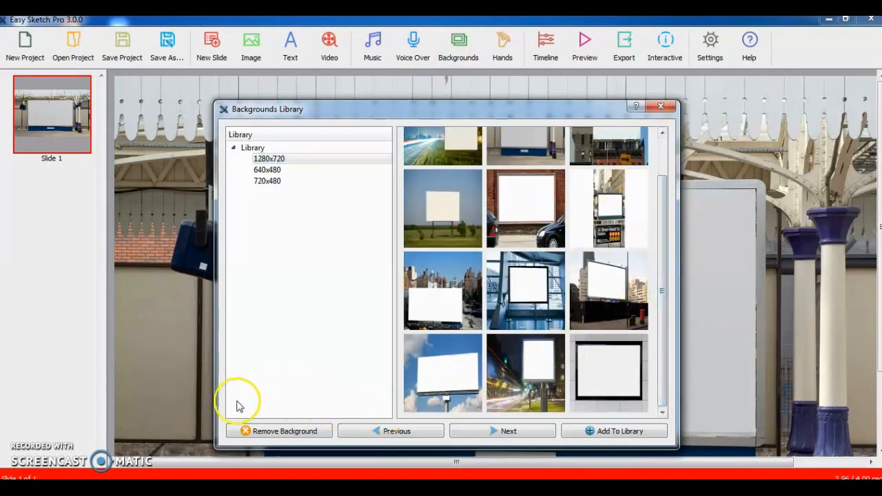
pyautogui.click(282, 434)
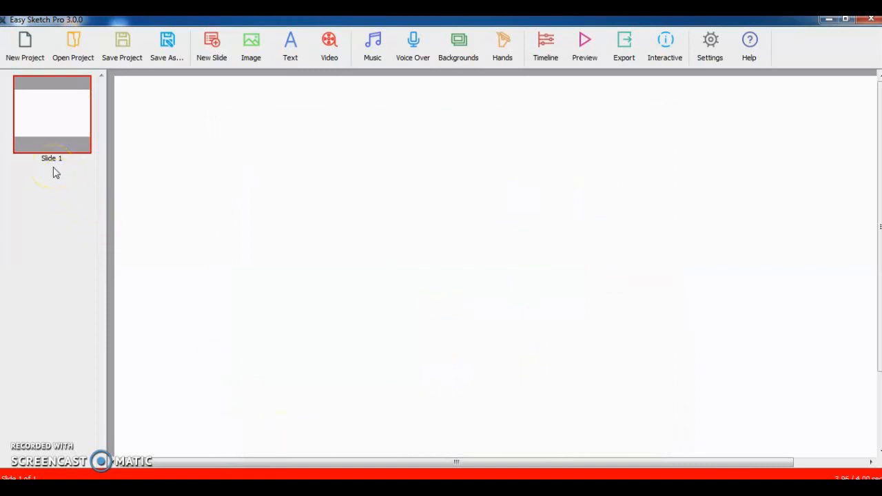
pyautogui.click(54, 130)
# - Create a new text item reading Assalamu'alaikum
pyautogui.click(292, 54)
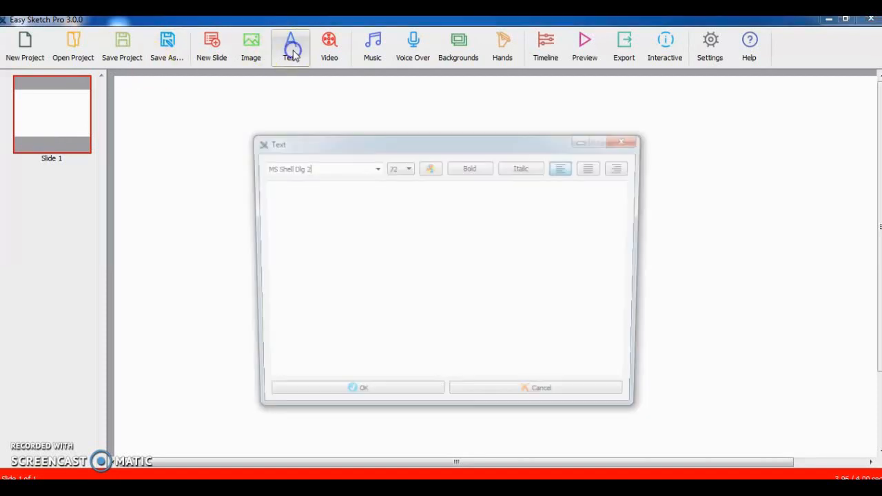
pyautogui.click(301, 206)
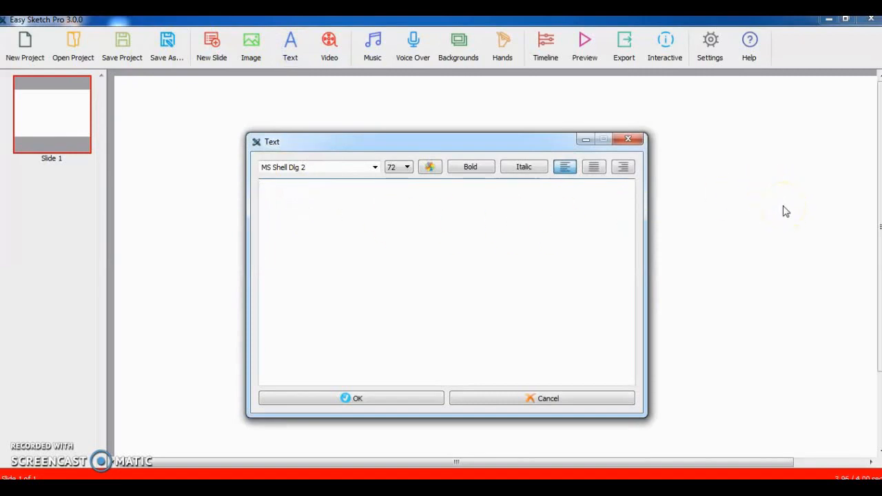
pyautogui.write('A')
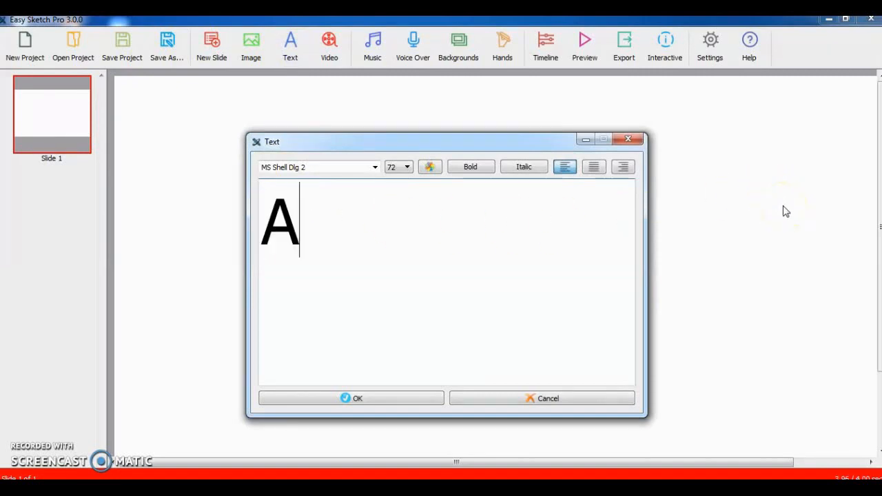
pyautogui.write('ssalam')
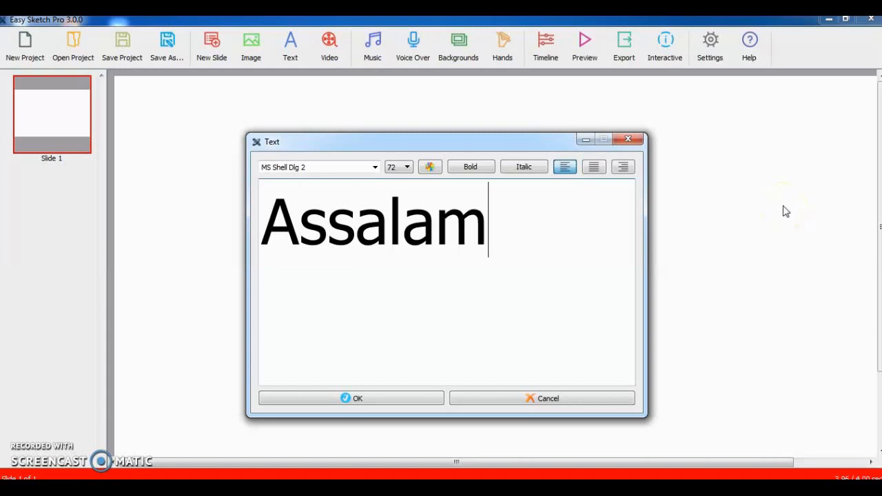
pyautogui.write("u'alaikum")
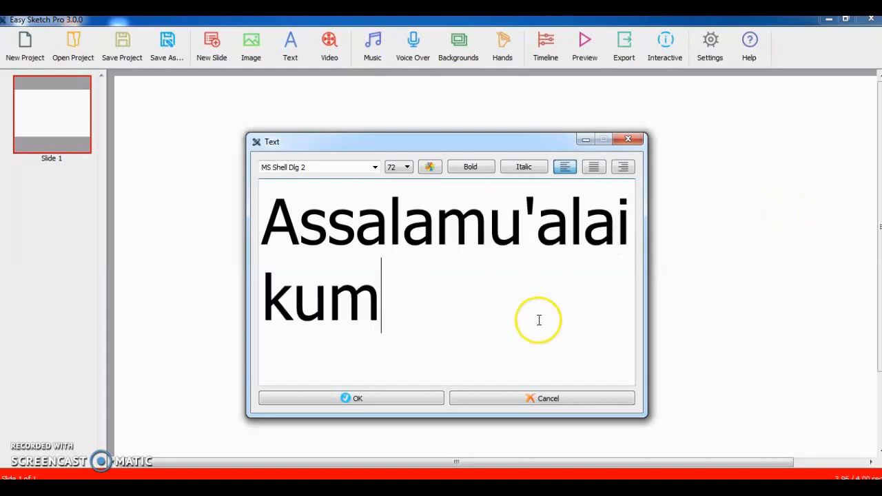
# - Set the Assalamu'alaikum text's font size to 48
pyautogui.click(407, 171)
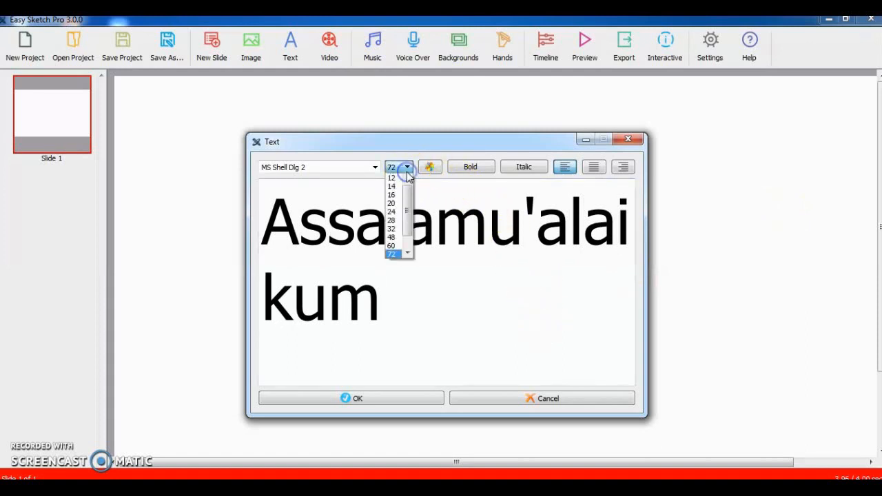
pyautogui.click(393, 245)
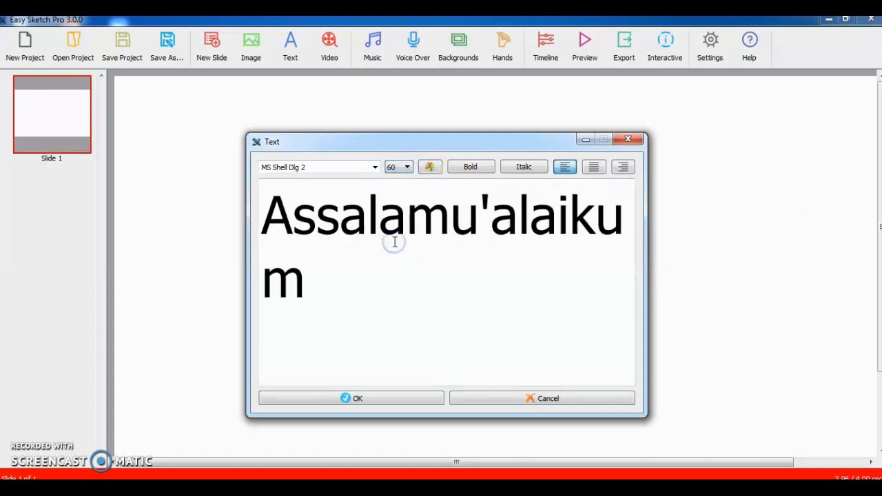
pyautogui.click(407, 168)
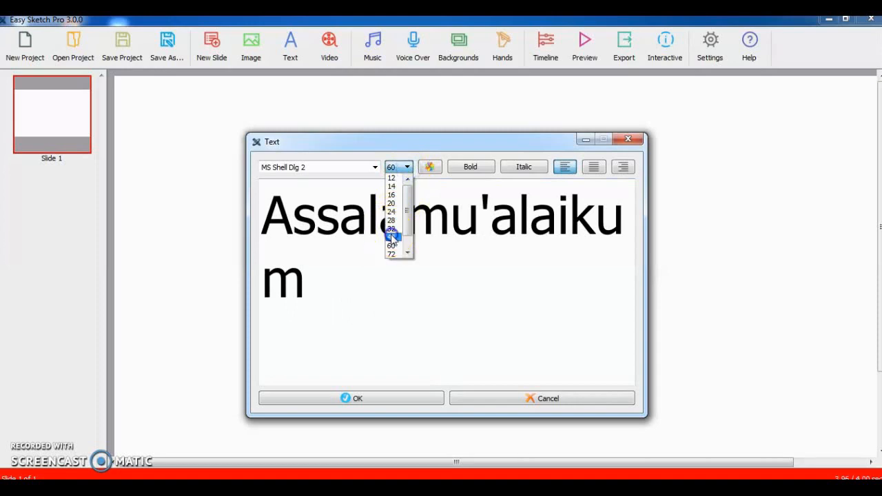
pyautogui.click(393, 236)
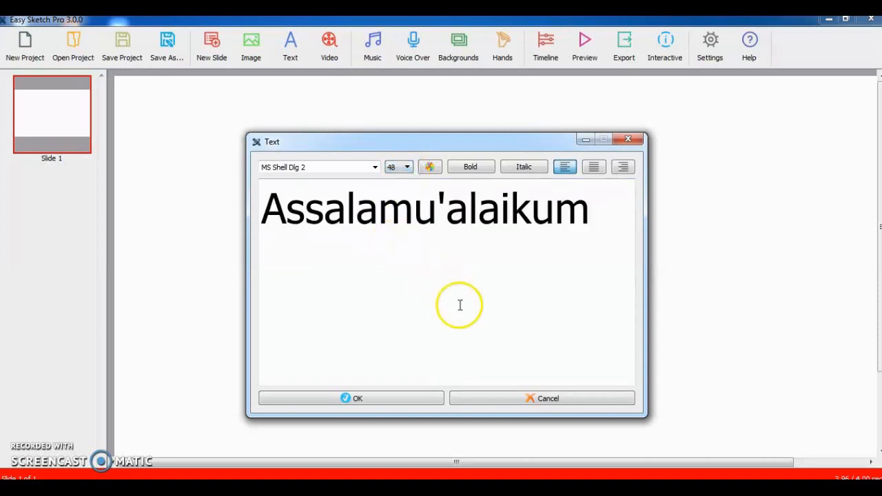
# - Color the text blue (#0000ff) and confirm it onto the slide
pyautogui.click(430, 168)
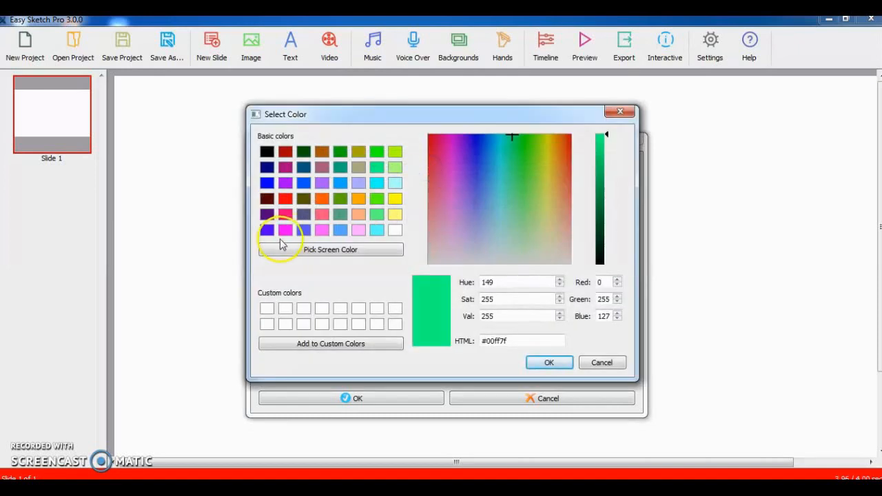
pyautogui.click(267, 182)
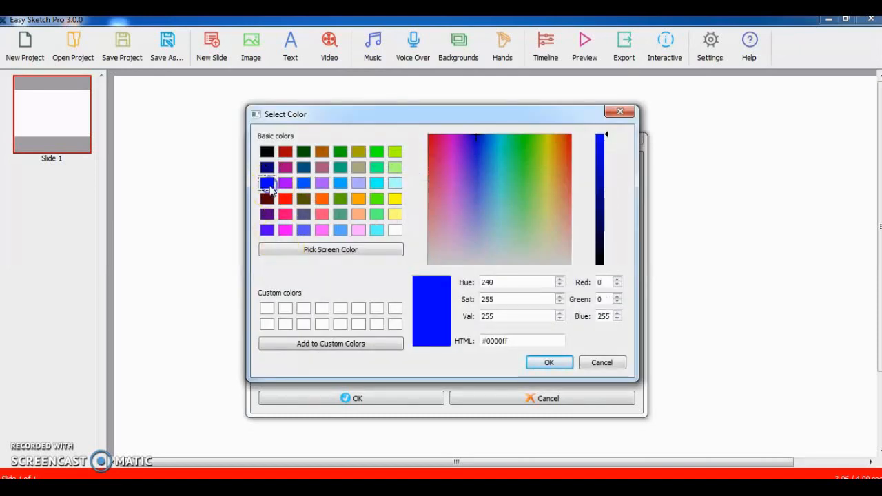
pyautogui.click(548, 364)
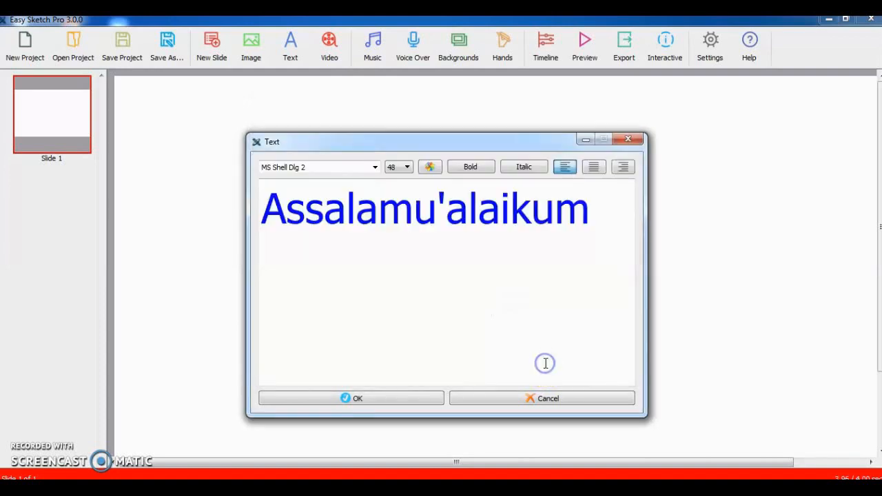
pyautogui.click(375, 398)
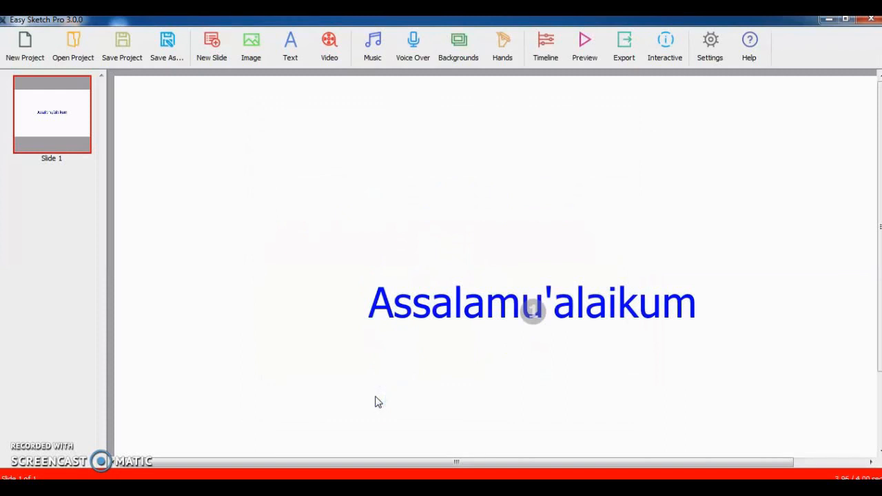
# - Move the Assalamu'alaikum text to the slide's upper-left area and shrink it slightly
pyautogui.click(526, 310)
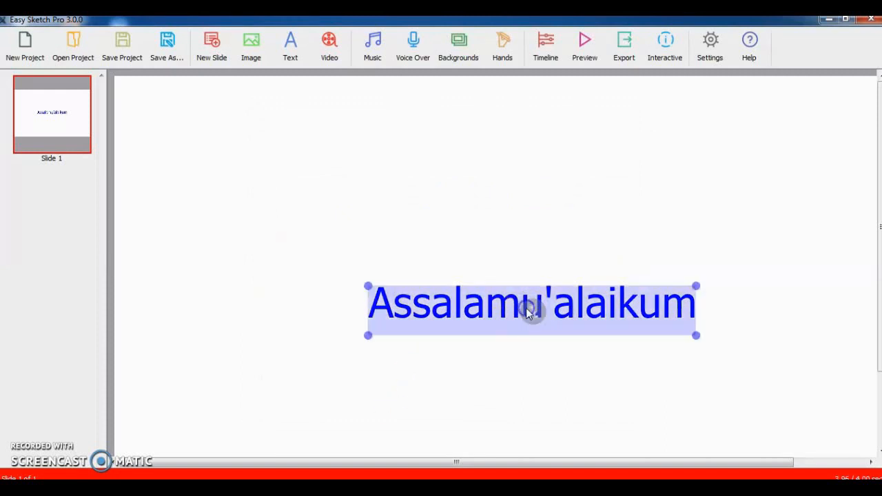
pyautogui.moveTo(525, 308); pyautogui.dragTo(309, 139)
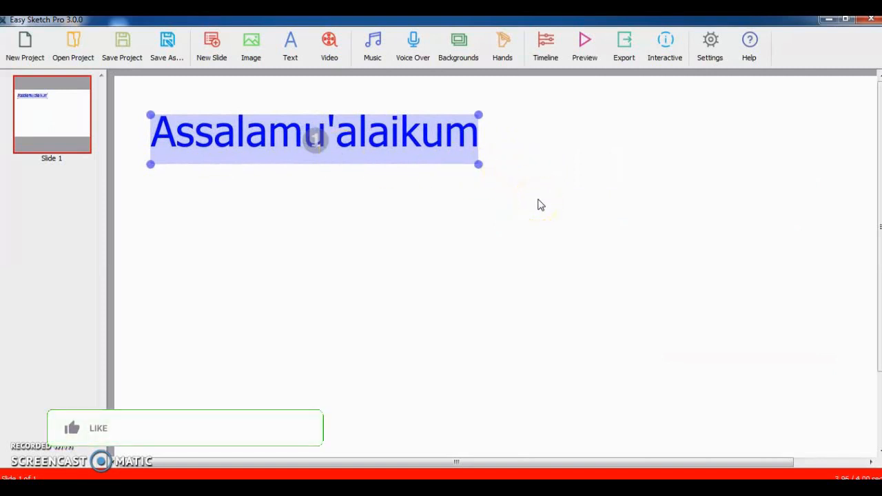
pyautogui.moveTo(481, 166)
pyautogui.mouseDown()
pyautogui.moveTo(551, 197)
pyautogui.moveTo(350, 140)
pyautogui.moveTo(557, 147)
pyautogui.moveTo(466, 161)
pyautogui.mouseUp()
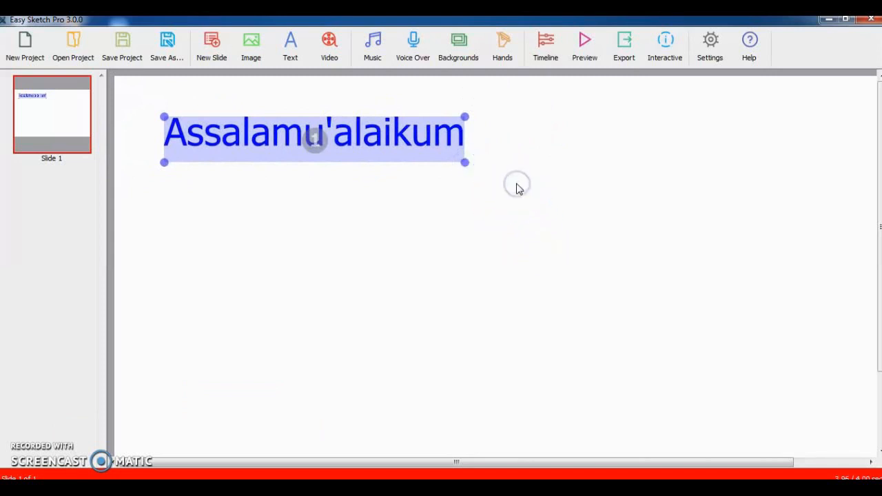
pyautogui.click(390, 194)
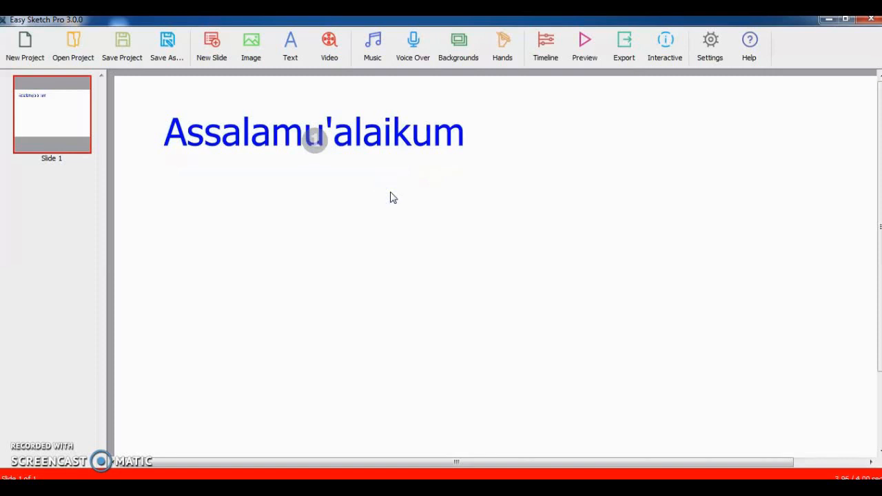
pyautogui.click(355, 246)
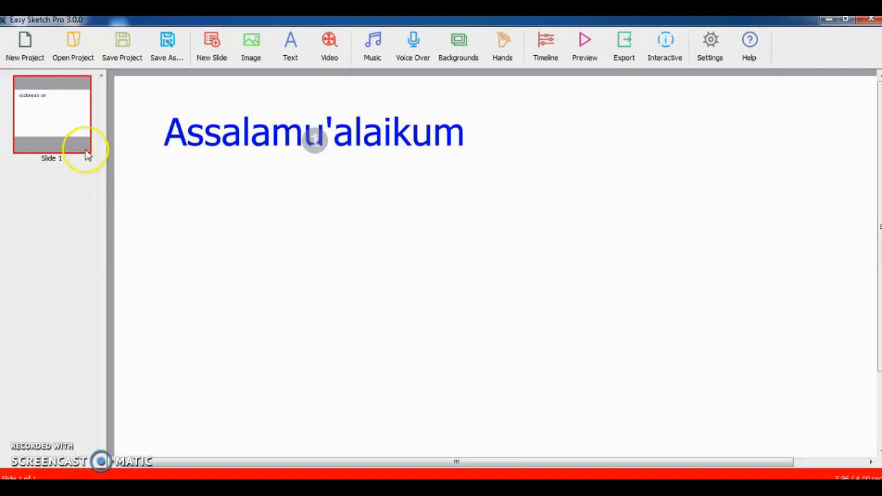
# - Create another text item reading Apa kabar semuanya?
pyautogui.click(295, 51)
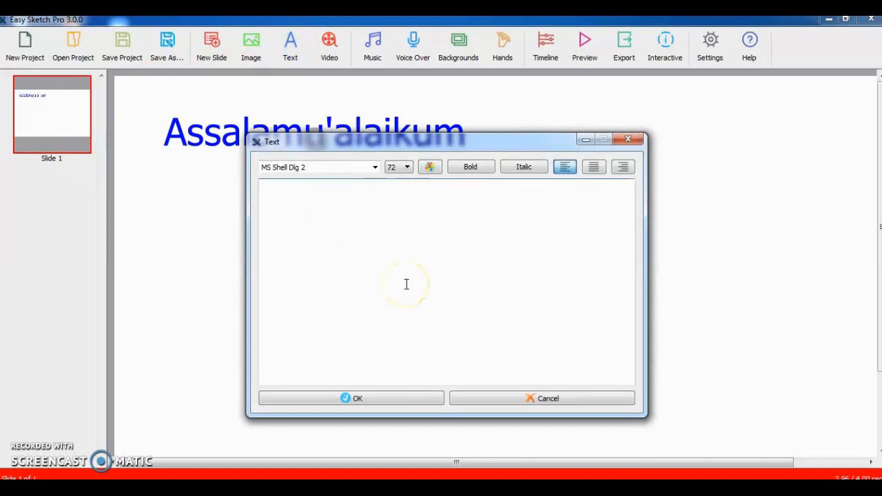
pyautogui.write('Apa ')
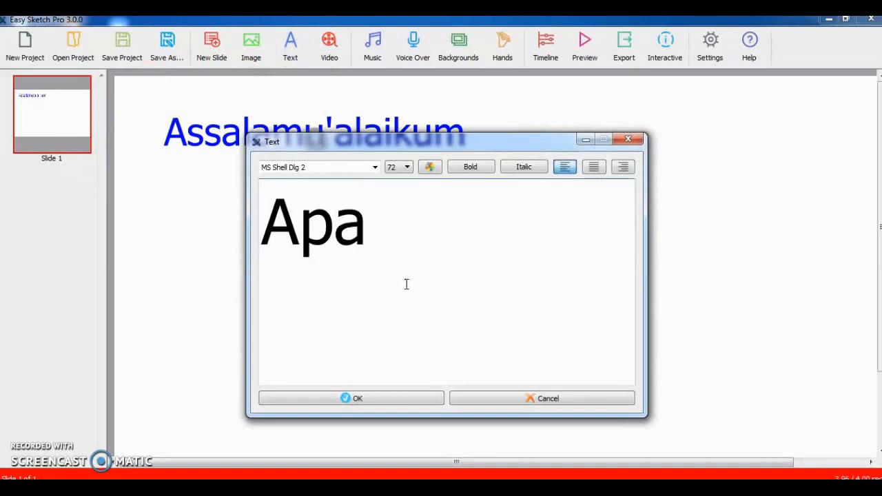
pyautogui.write('kabar')
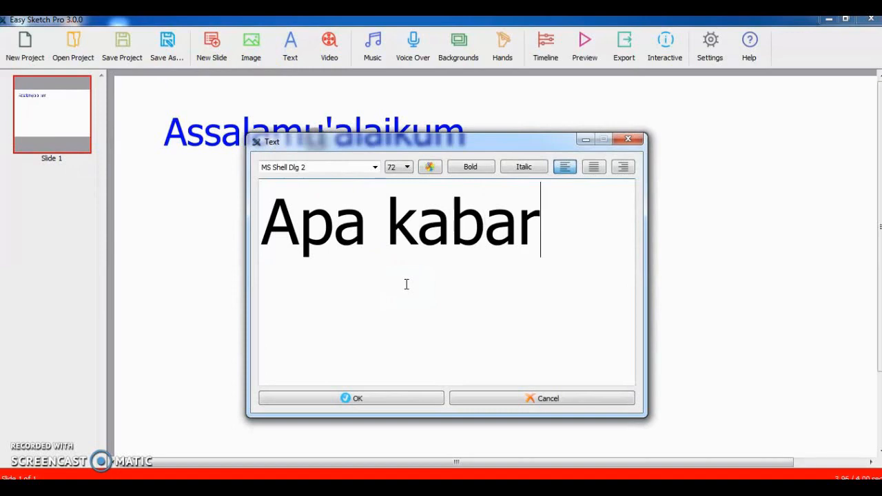
pyautogui.write(' semuanya')
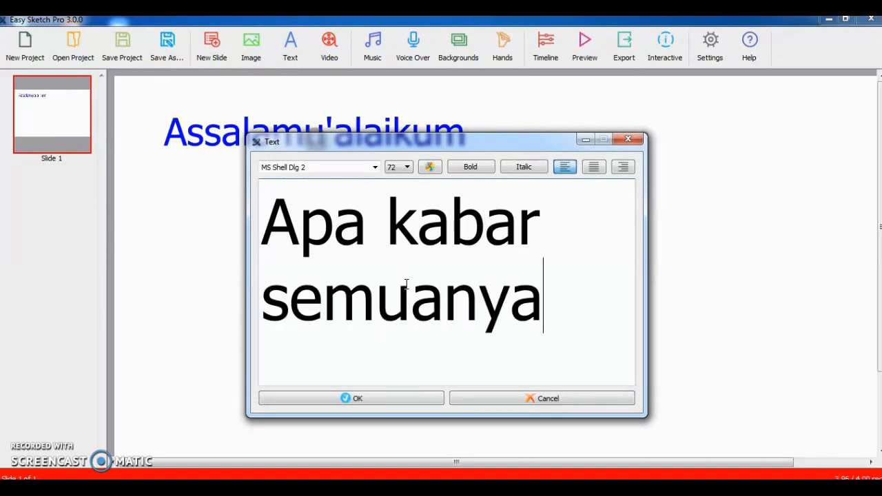
pyautogui.write('?')
# - Set the new text's font size to 48
pyautogui.click(407, 167)
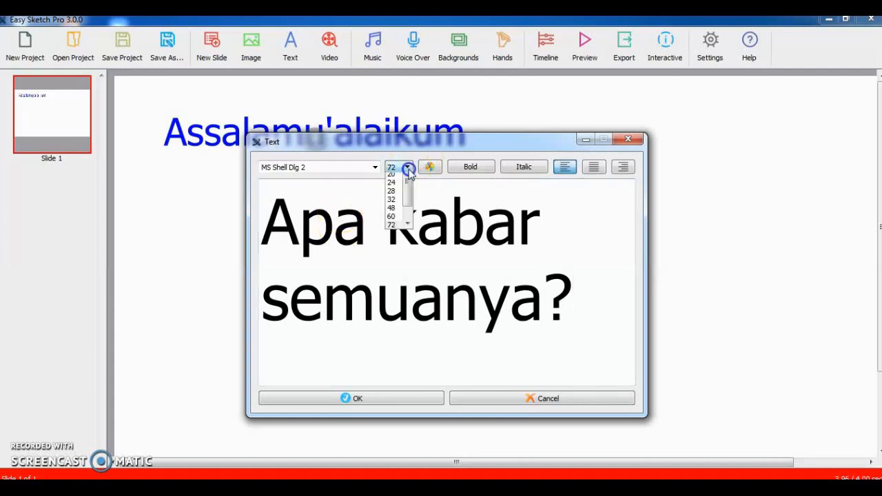
pyautogui.click(393, 238)
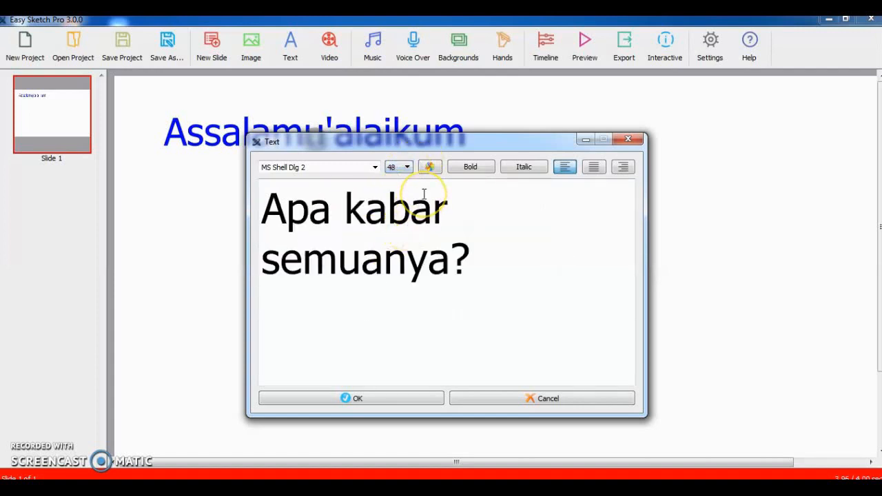
pyautogui.click(408, 167)
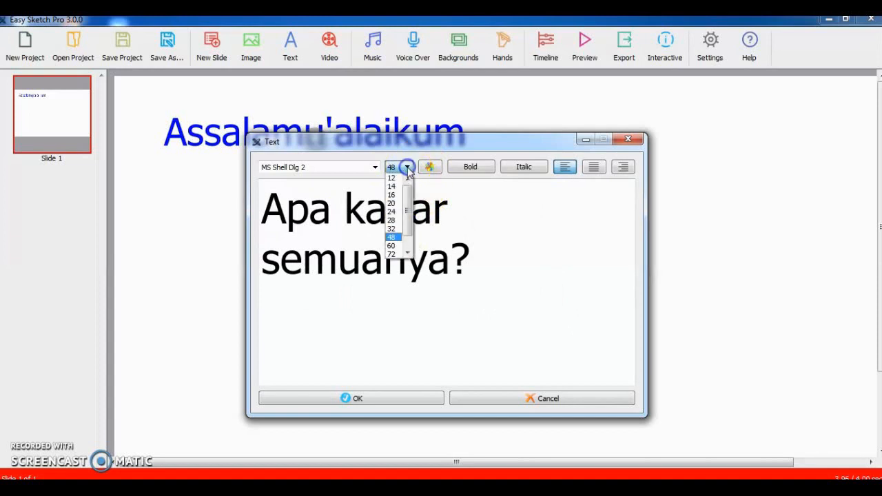